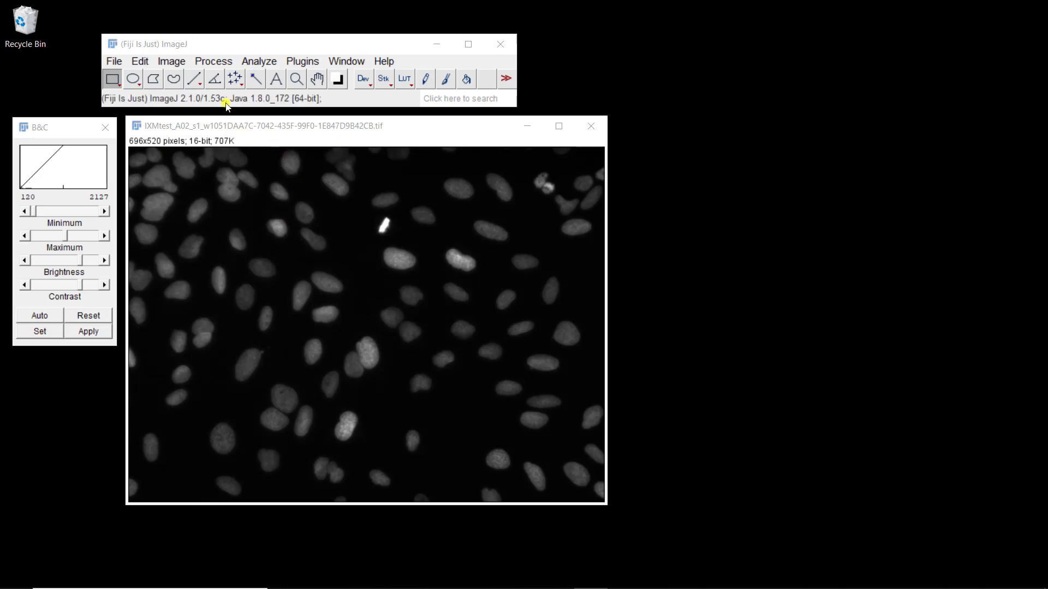
Compute the FFT of the nuclei image and place the resulting spectrum window beside the original
left_click(213, 62)
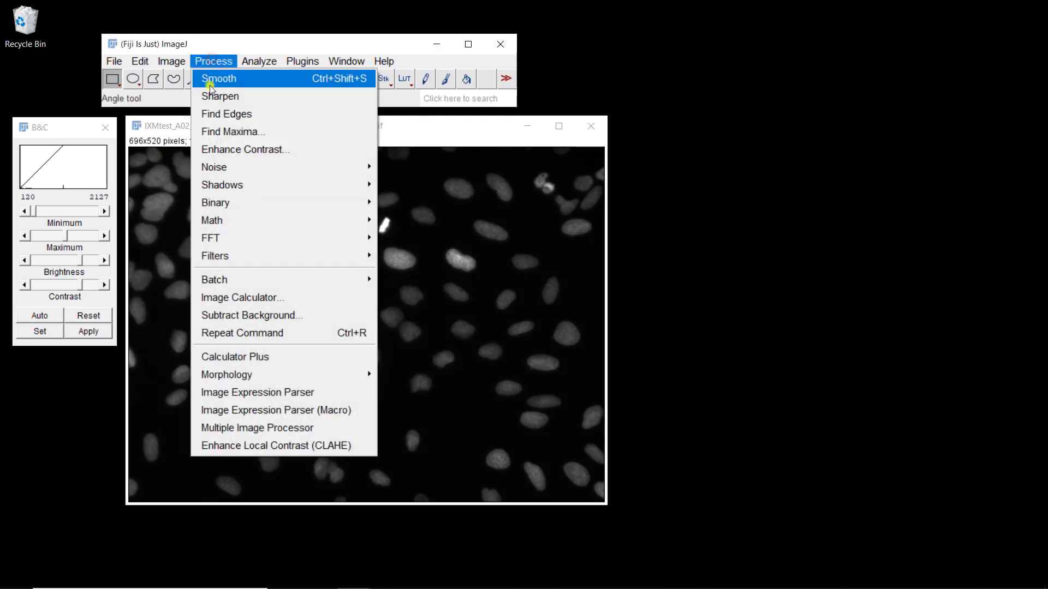
mouse_move(210, 238)
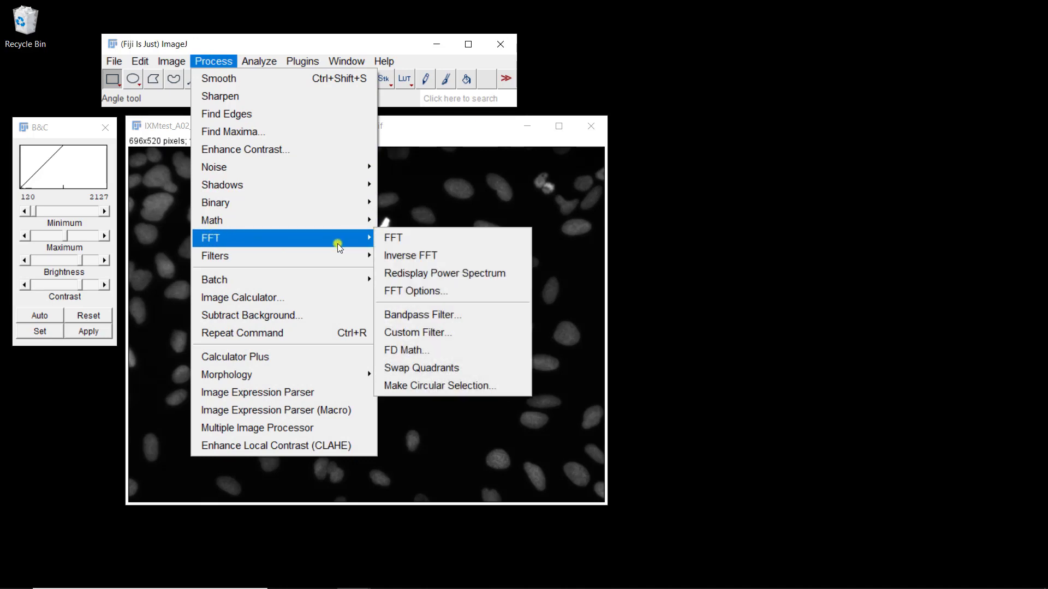
left_click(400, 240)
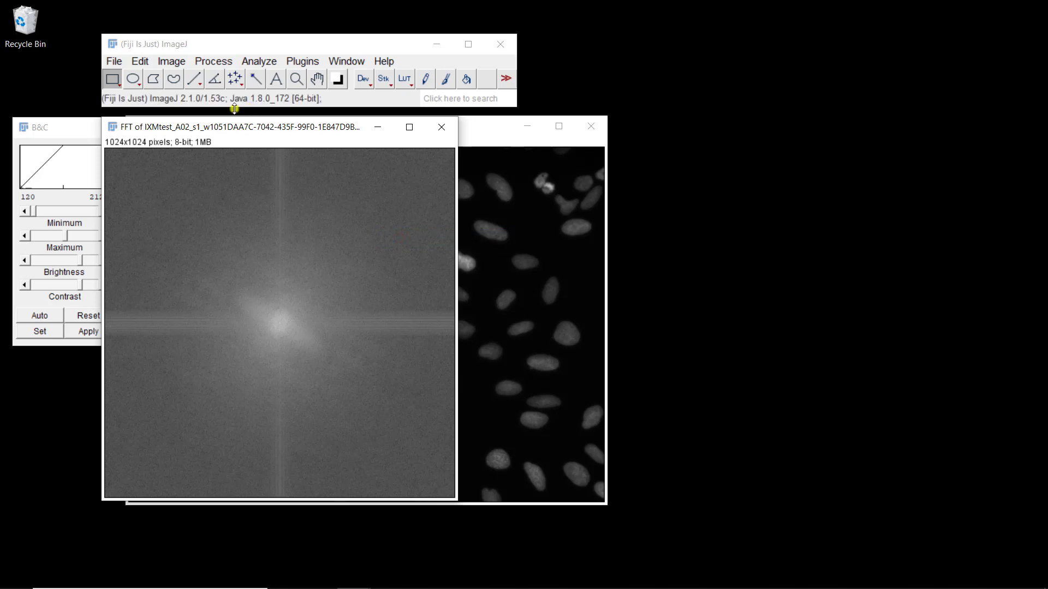
left_click_drag(226, 127, 762, 128)
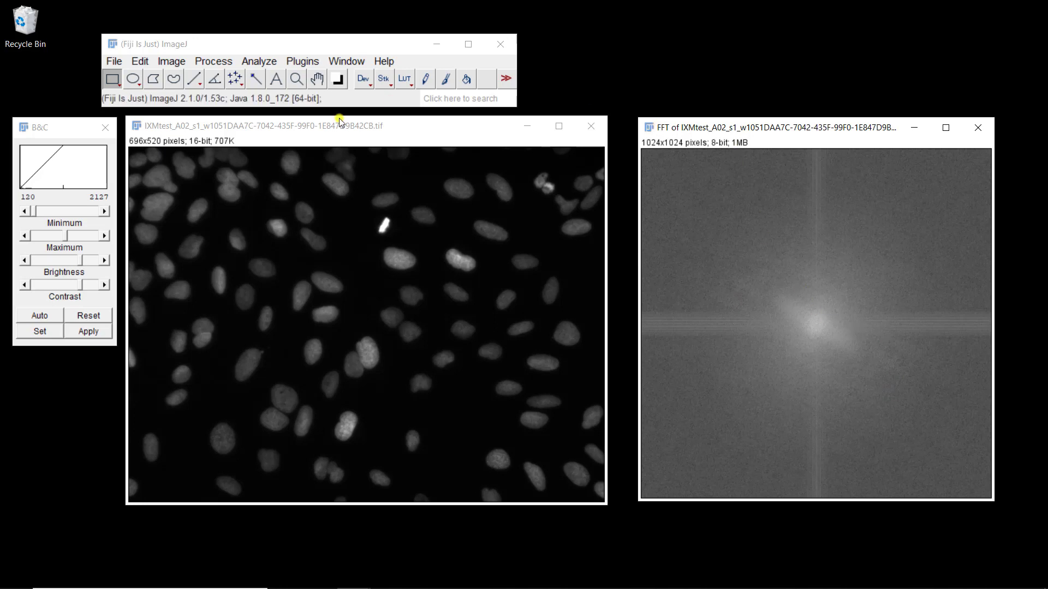
Run an inverse FFT on the unmodified spectrum and close the reconstructed image
left_click(213, 62)
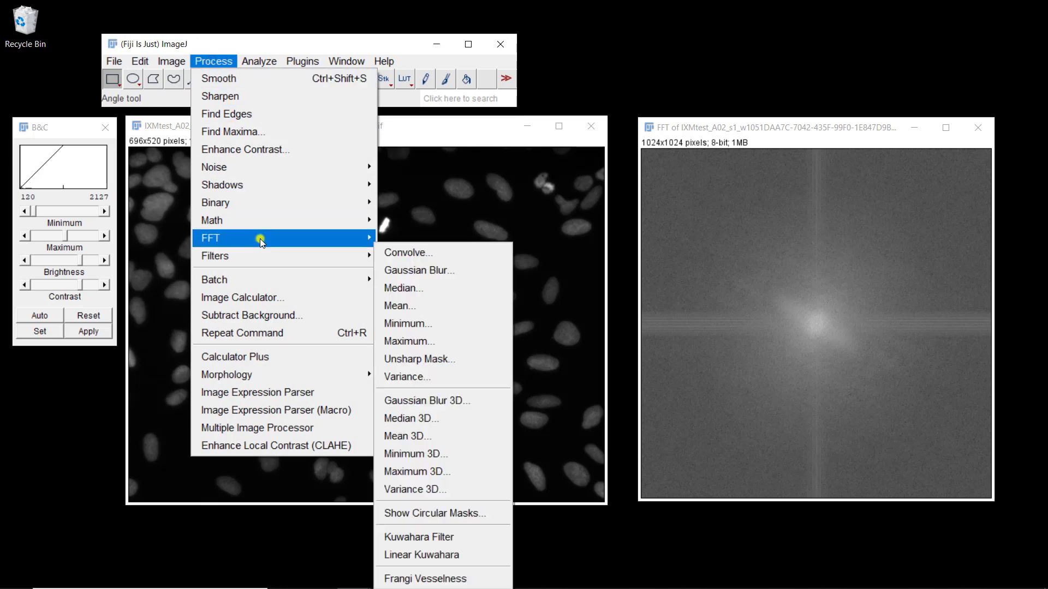
mouse_move(260, 238)
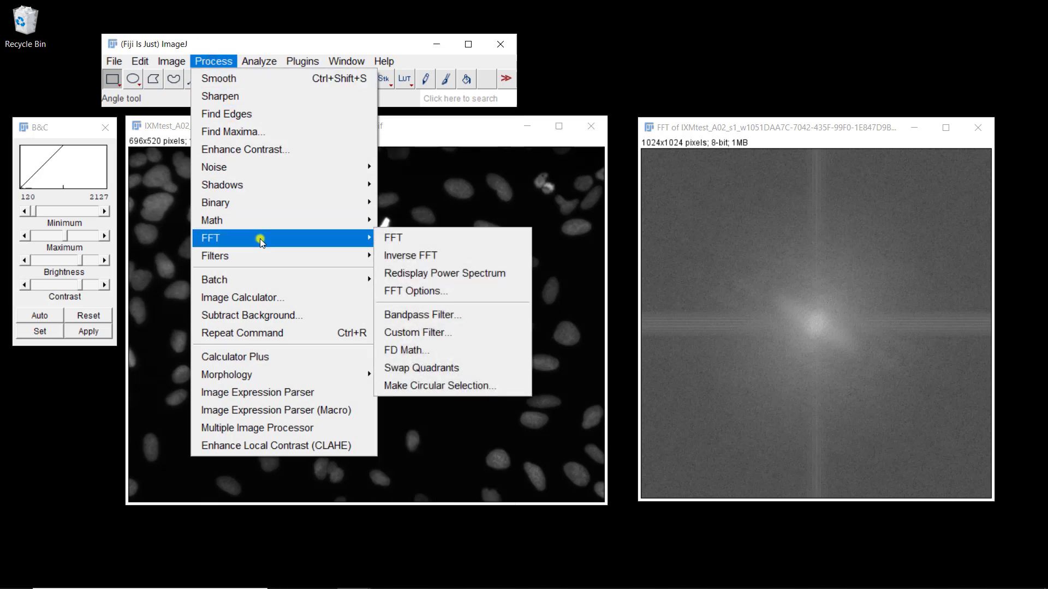
left_click(398, 255)
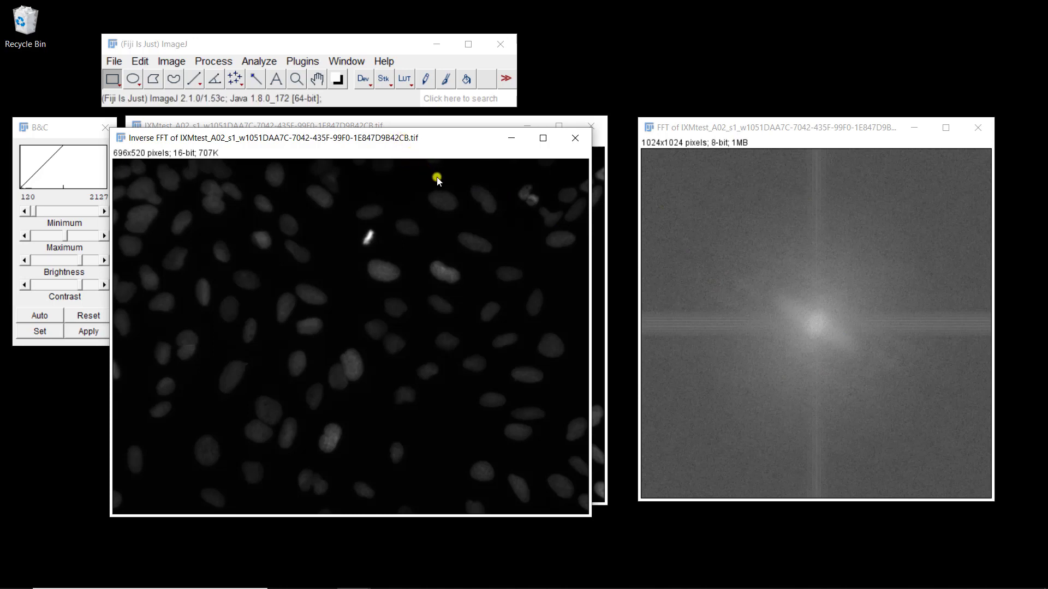
left_click(575, 139)
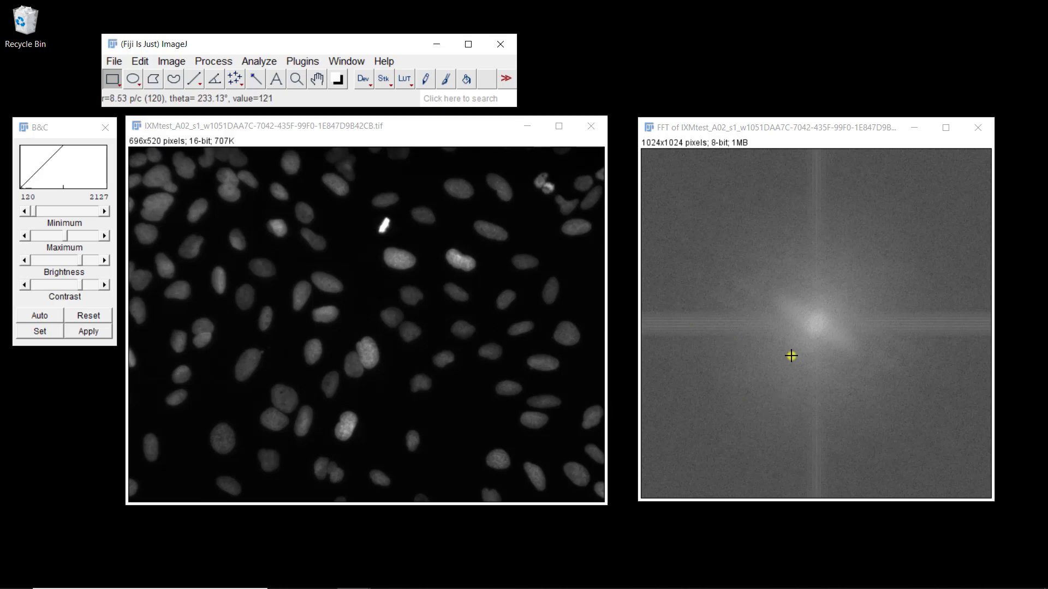
Draw a circular selection about 42 pixels in radius around the spectrum's bright centre and clear everything outside it
left_click(796, 132)
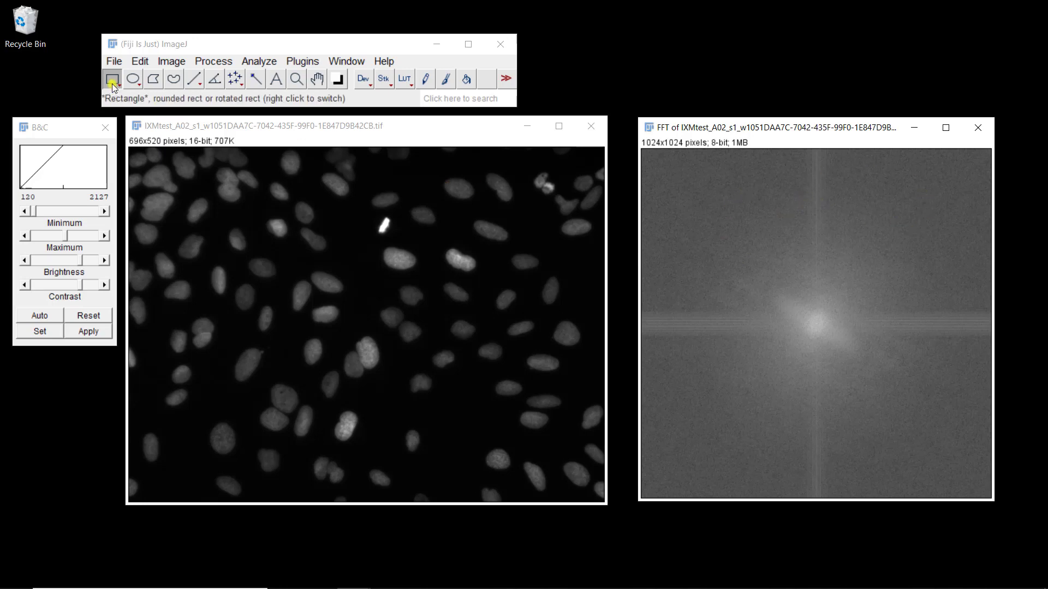
left_click(131, 81)
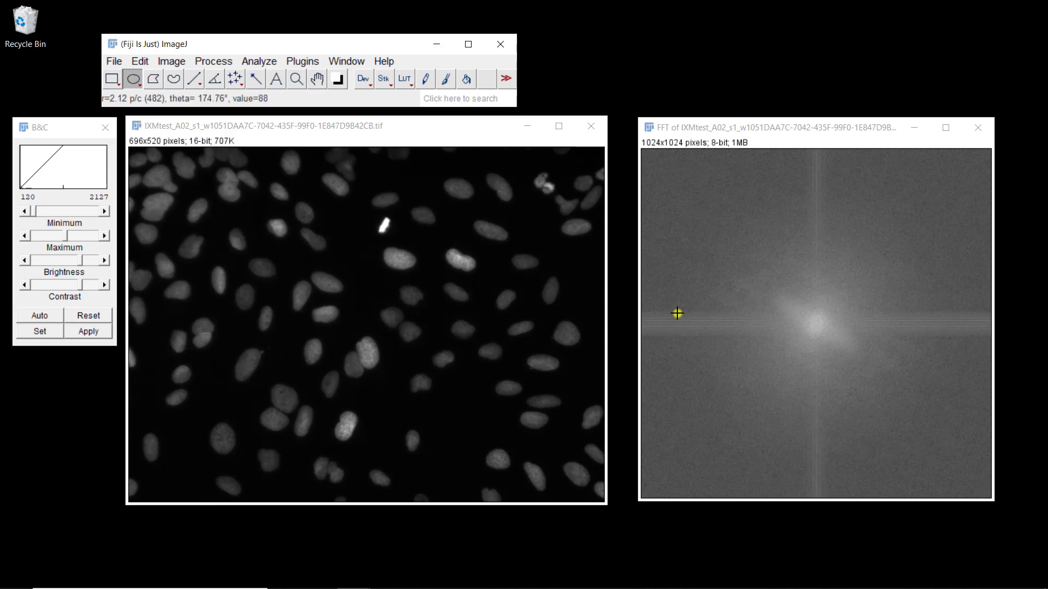
left_click(801, 311)
left_click_drag(801, 311, 829, 340)
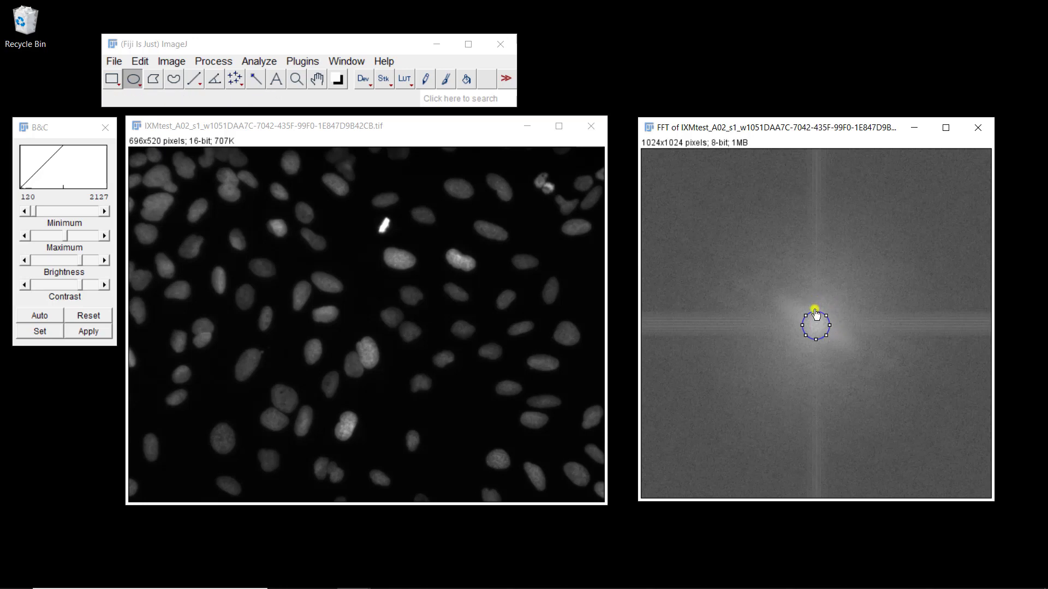
left_click_drag(816, 311, 815, 310)
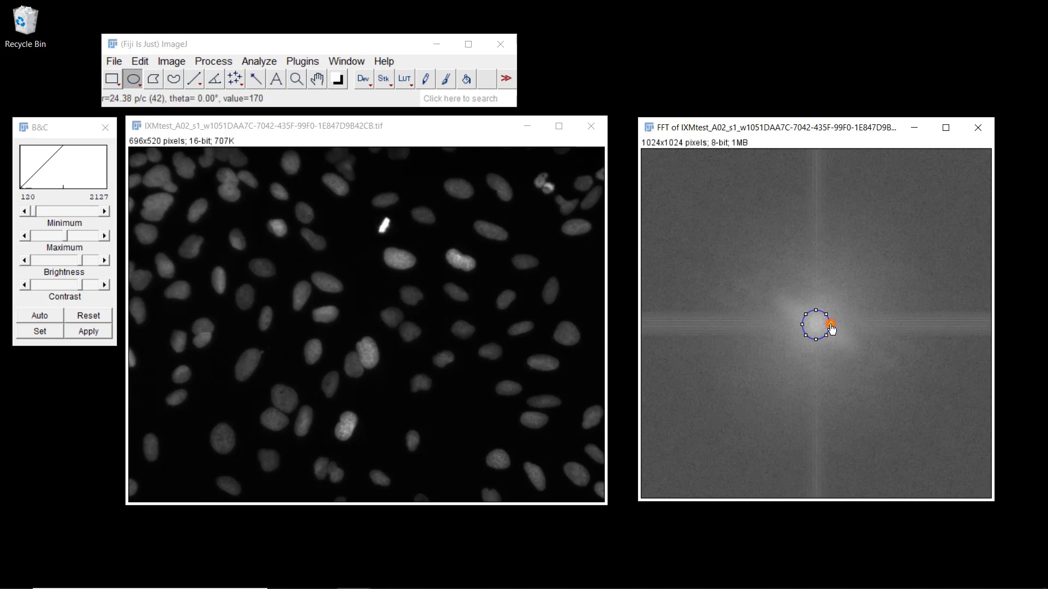
left_click_drag(832, 328, 833, 329)
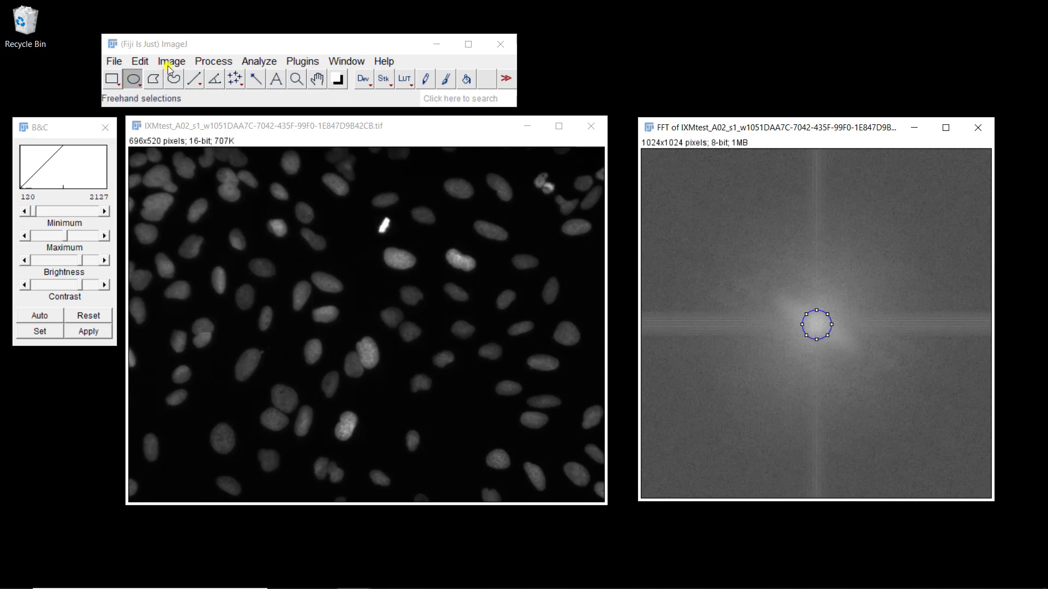
left_click(140, 61)
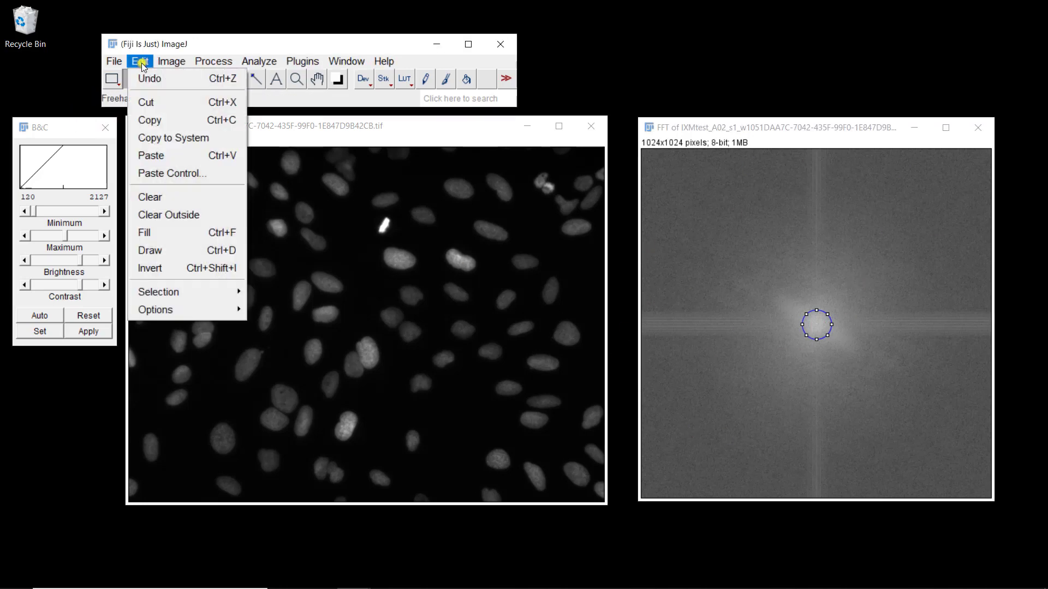
left_click(148, 215)
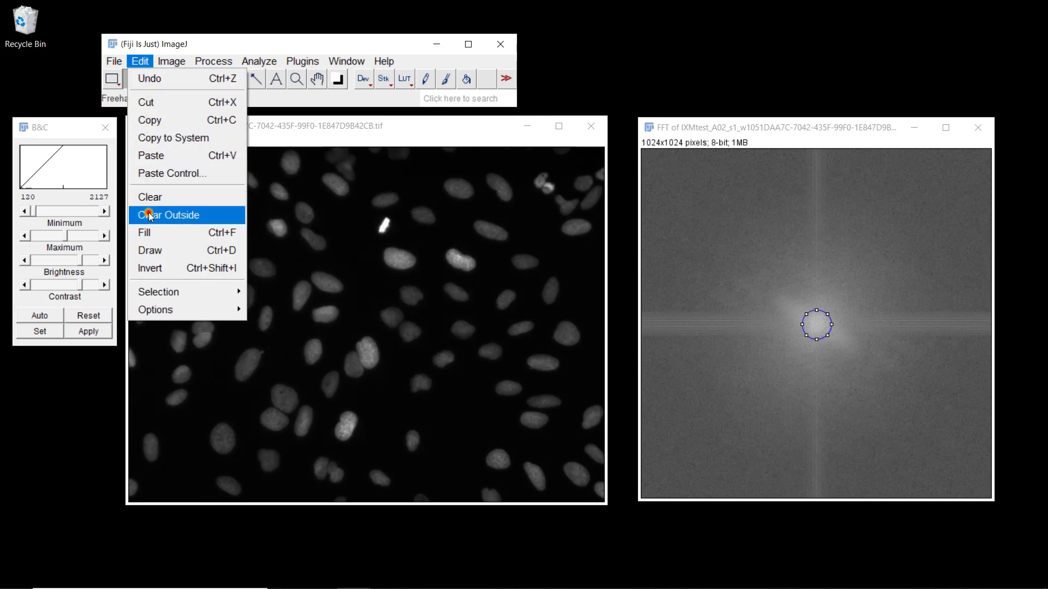
left_click(149, 216)
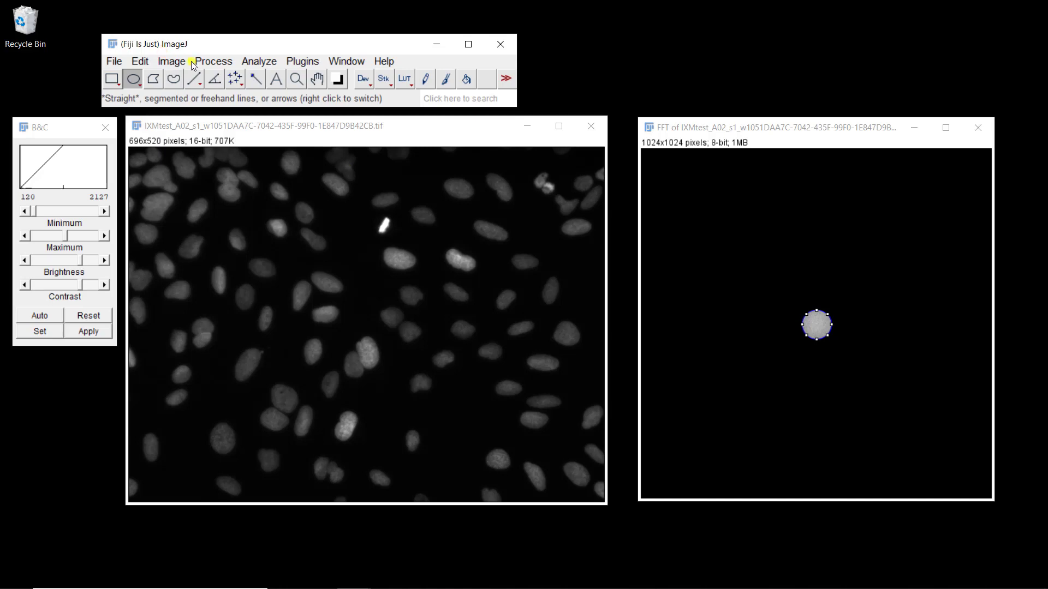
Run an inverse FFT on the spectrum that keeps only its centre and move the resulting image clear of the original
left_click(217, 62)
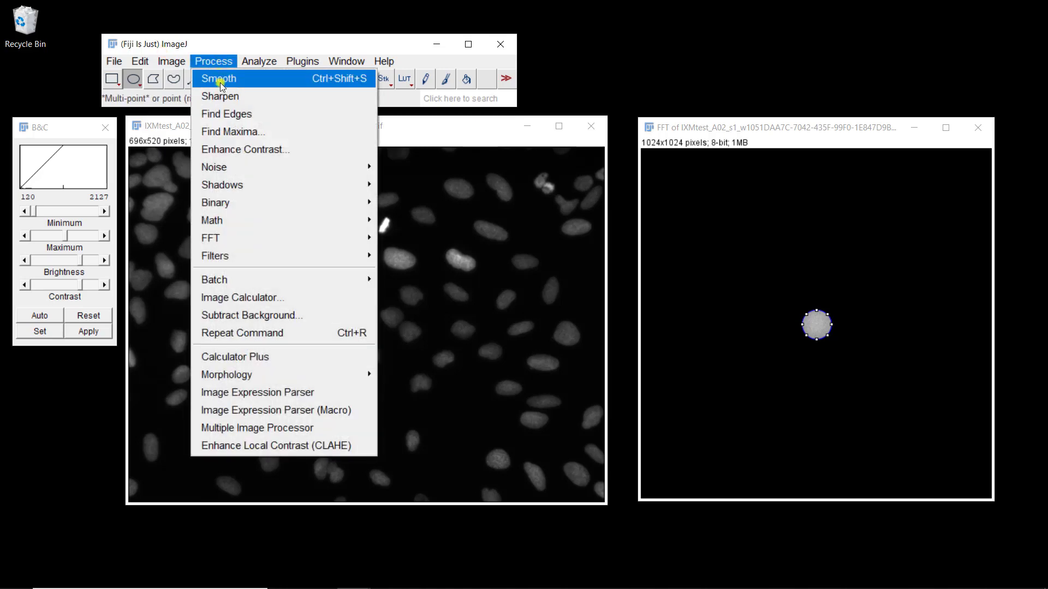
mouse_move(218, 238)
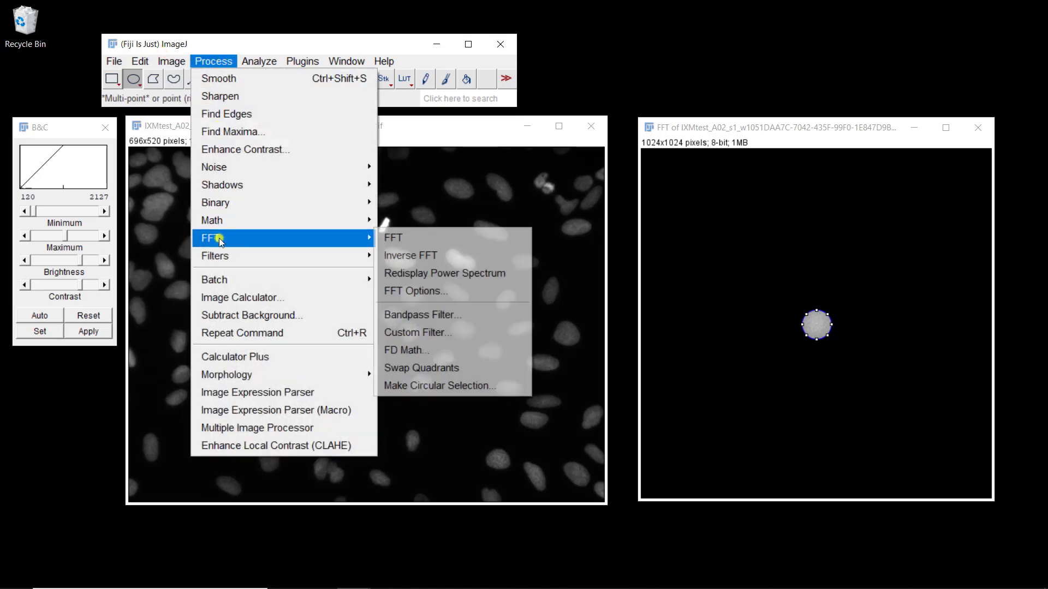
left_click(430, 256)
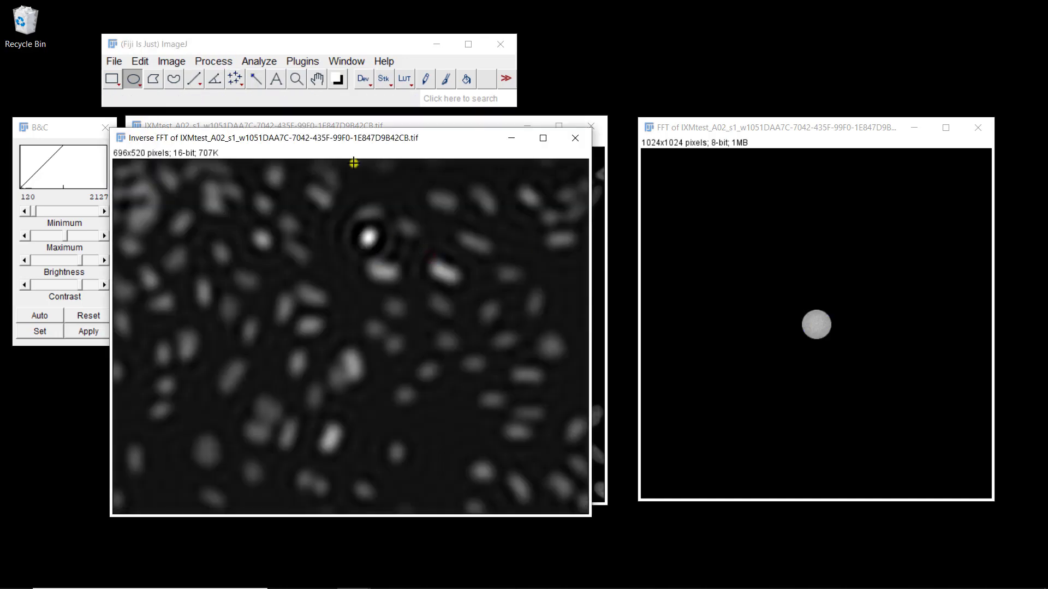
left_click_drag(350, 141, 521, 175)
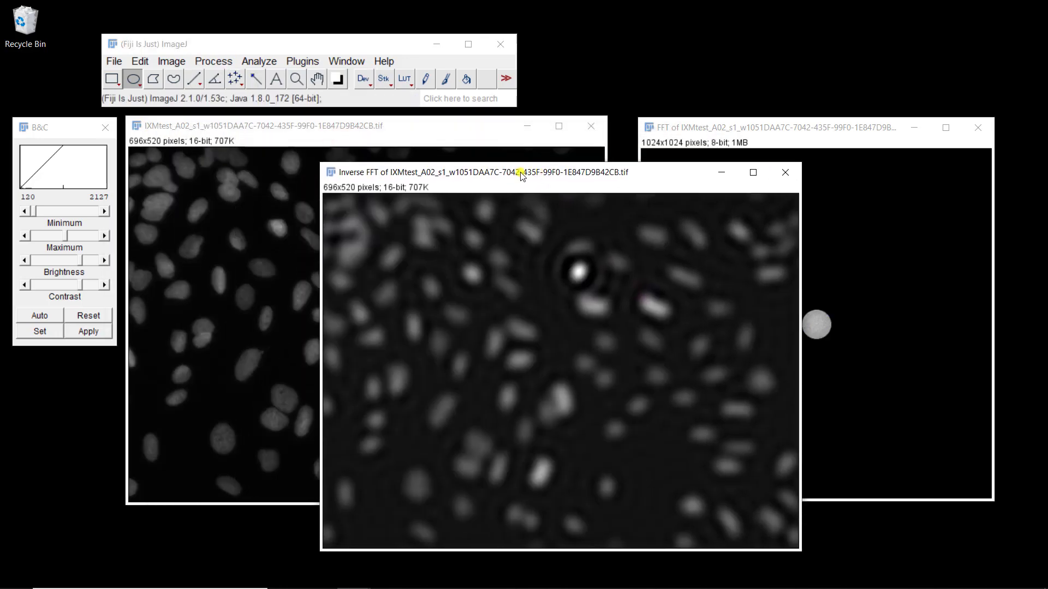
Lower the display maximum of the blurred inverse FFT image to 1257 and reposition its window over the original
left_click(70, 139)
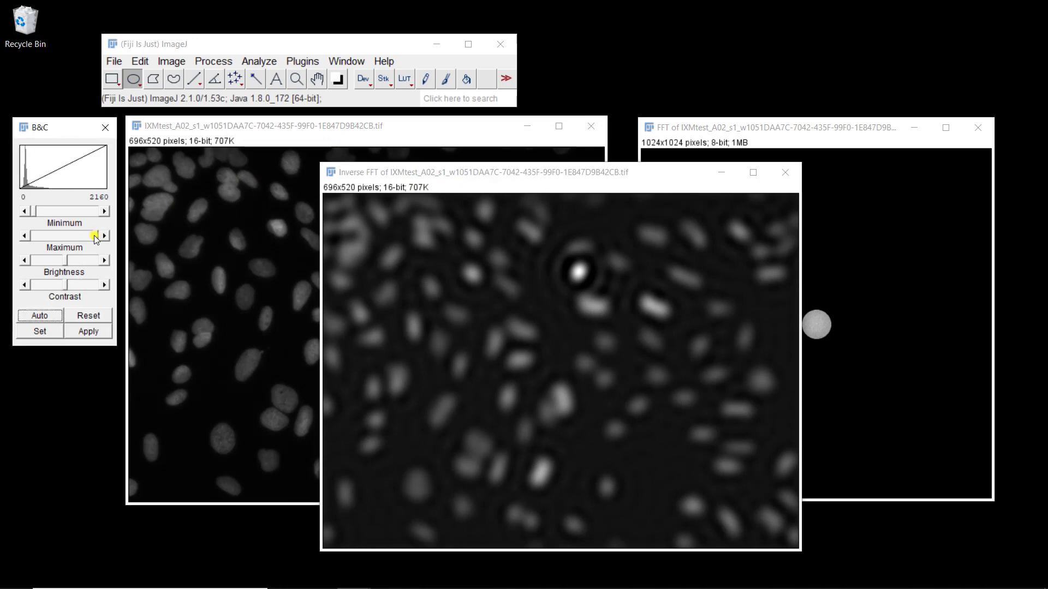
left_click_drag(93, 238, 70, 246)
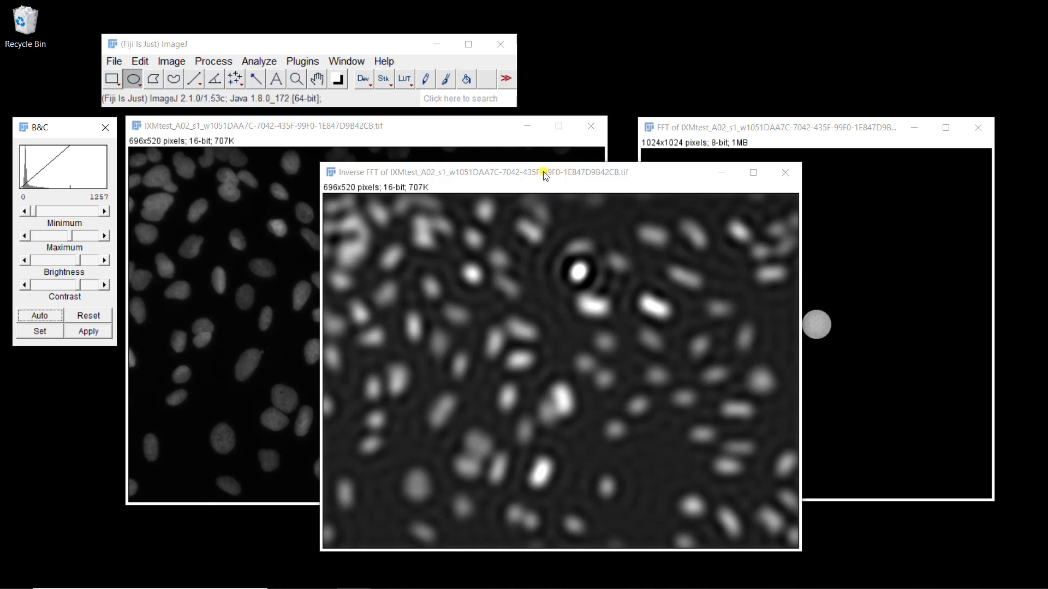
left_click_drag(544, 174, 409, 176)
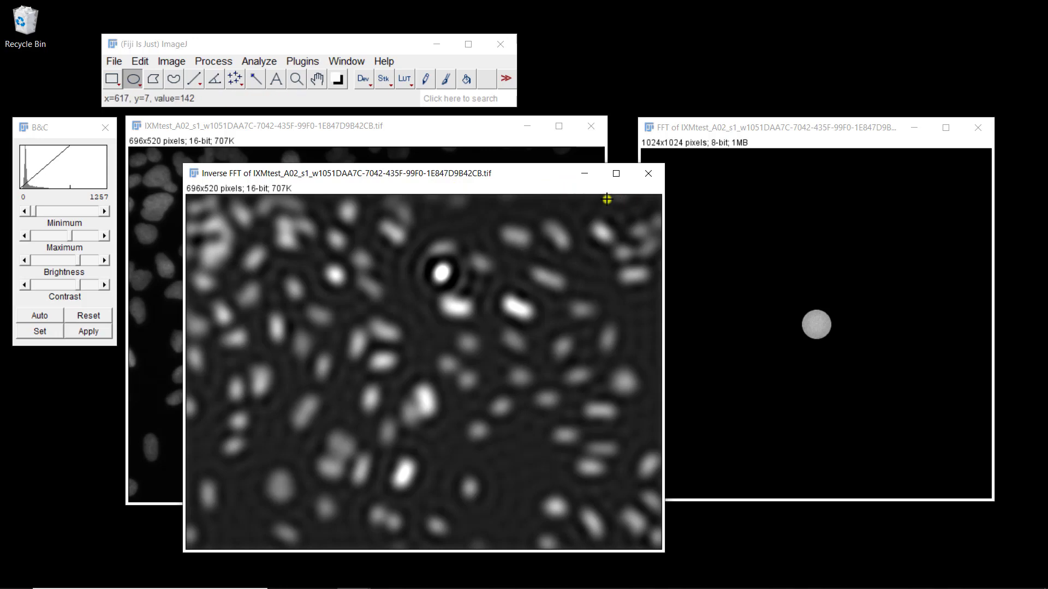
Close the inverse FFT image and the masked FFT spectrum without saving changes
left_click(649, 174)
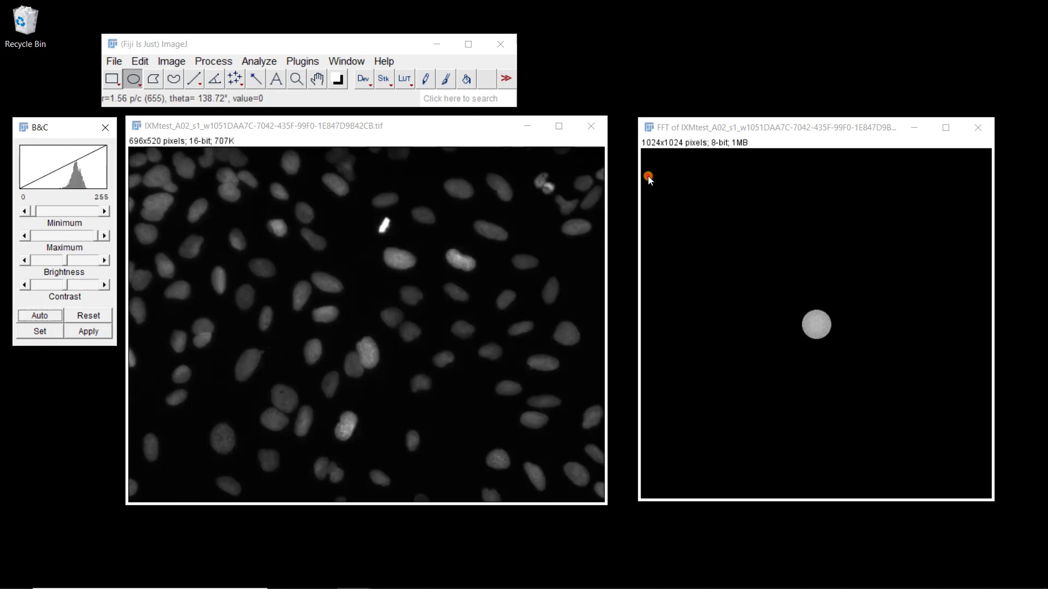
left_click(976, 126)
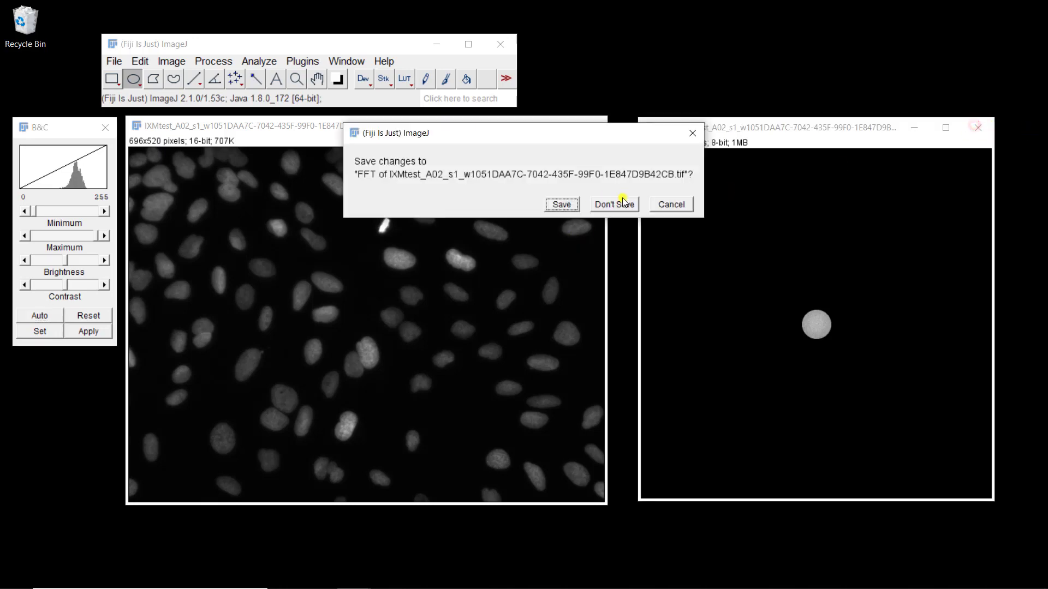
left_click(615, 204)
Compute a fresh FFT of the original nuclei image and place the new spectrum beside it
left_click(363, 131)
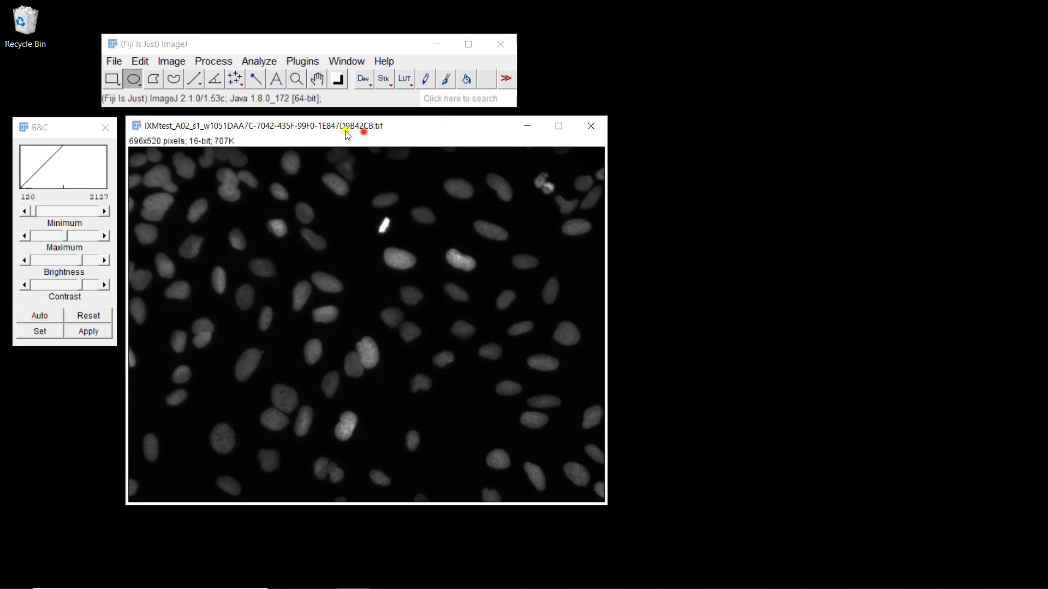
left_click(208, 64)
mouse_move(231, 238)
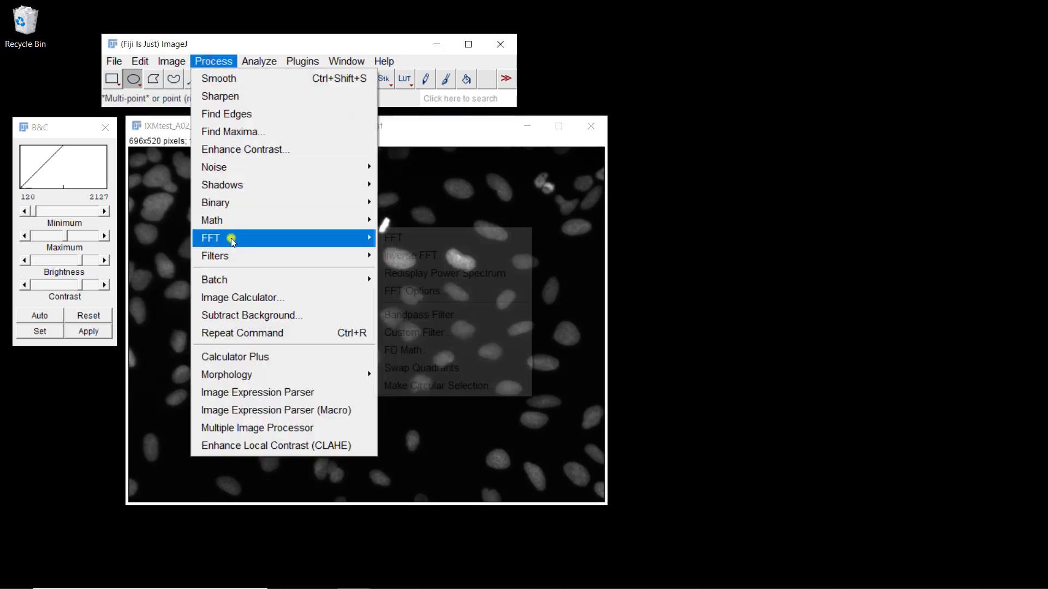
left_click(404, 240)
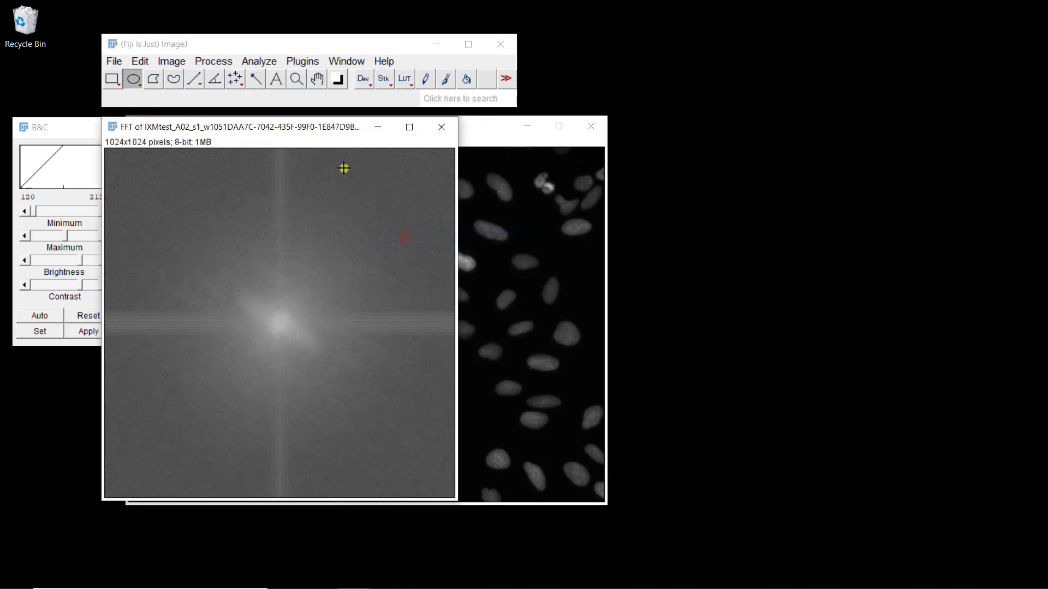
left_click_drag(293, 129, 804, 140)
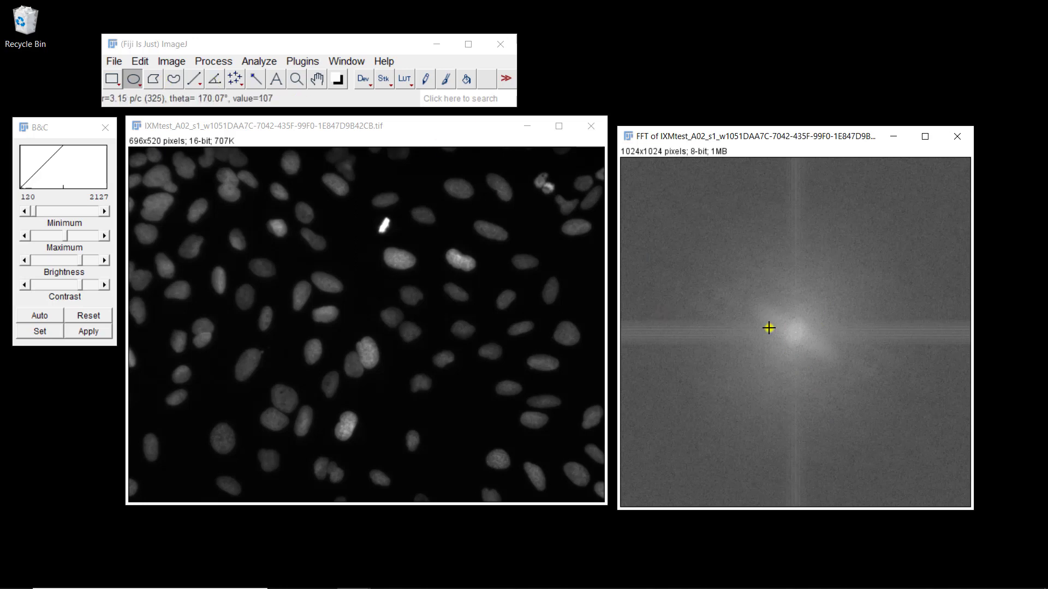
Draw a larger elliptical selection around the new spectrum's bright centre and clear its inside
left_click_drag(759, 306, 830, 365)
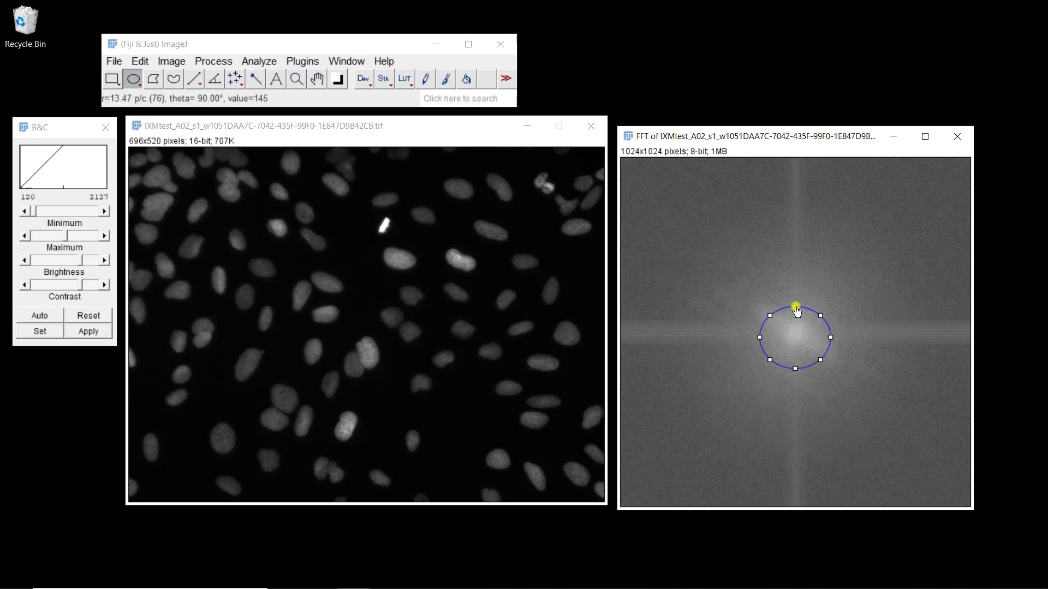
left_click_drag(796, 311, 798, 306)
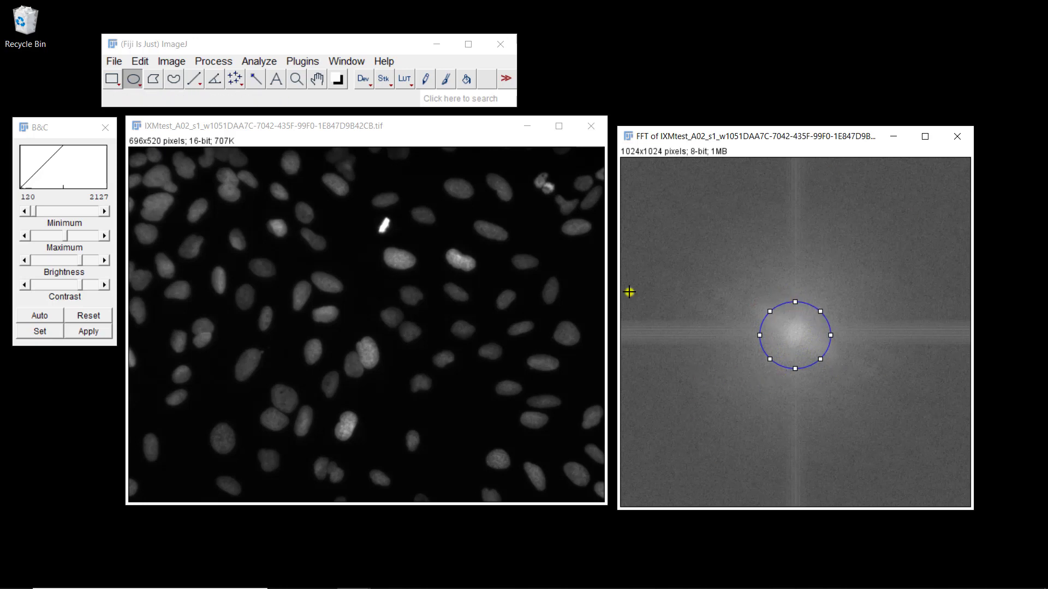
left_click(141, 62)
left_click(146, 202)
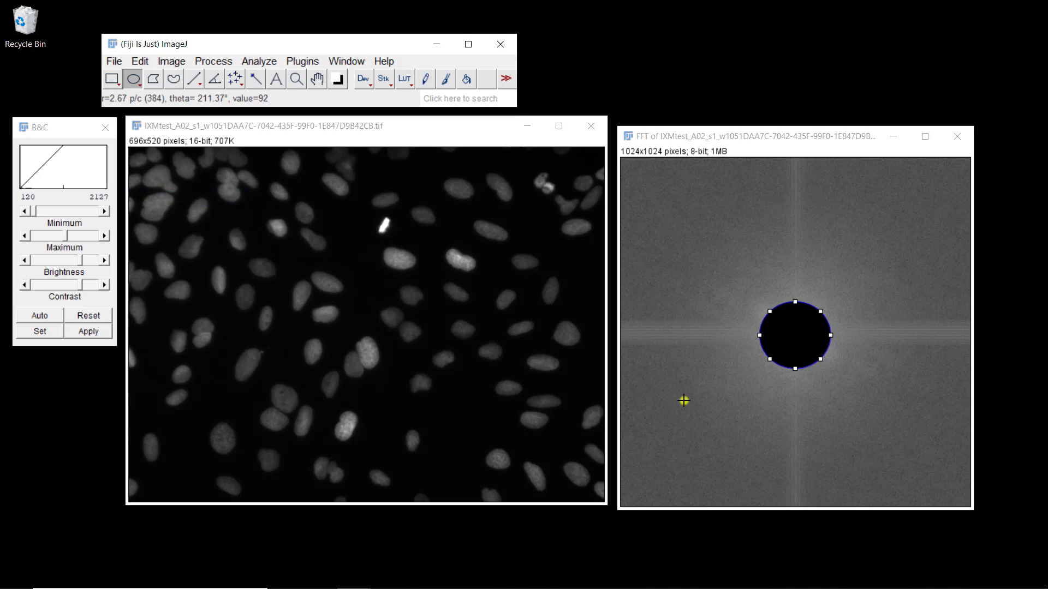
Run an inverse FFT on the spectrum with the blacked-out centre to produce a high-pass filtered image
left_click(165, 63)
mouse_move(180, 78)
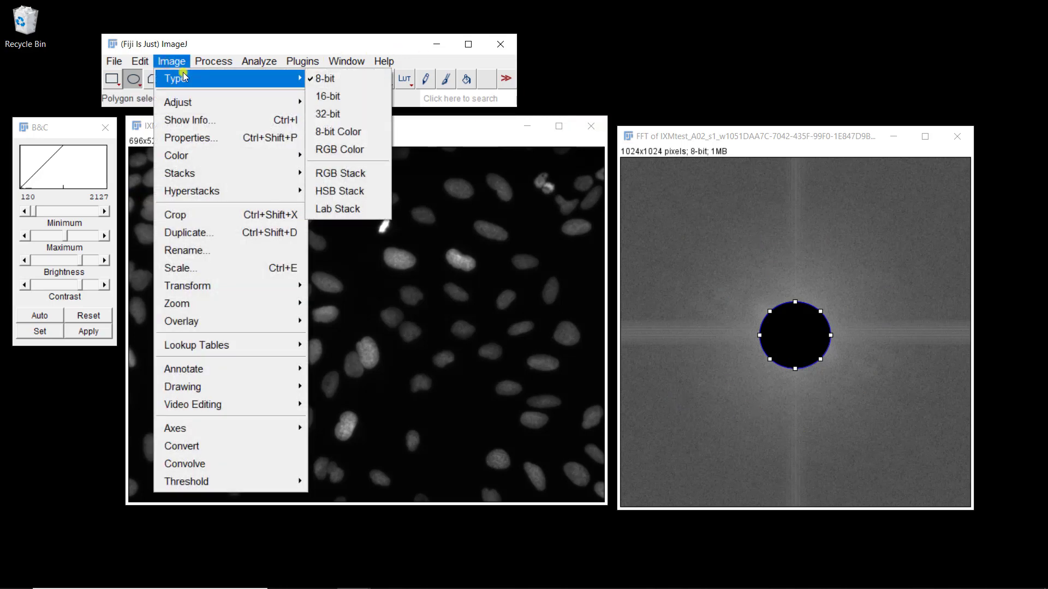
mouse_move(213, 61)
mouse_move(210, 238)
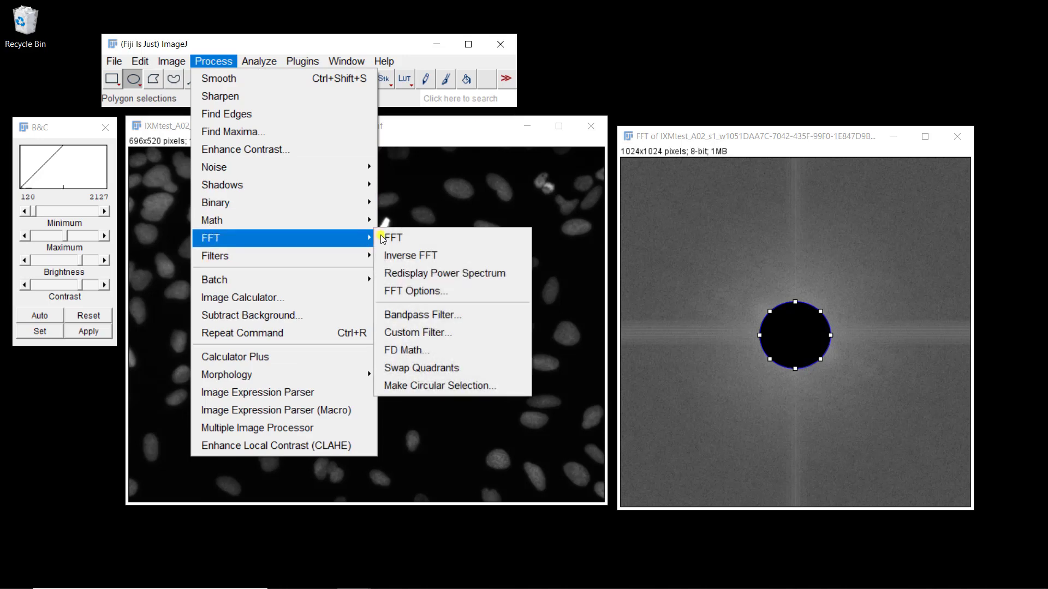
left_click(397, 255)
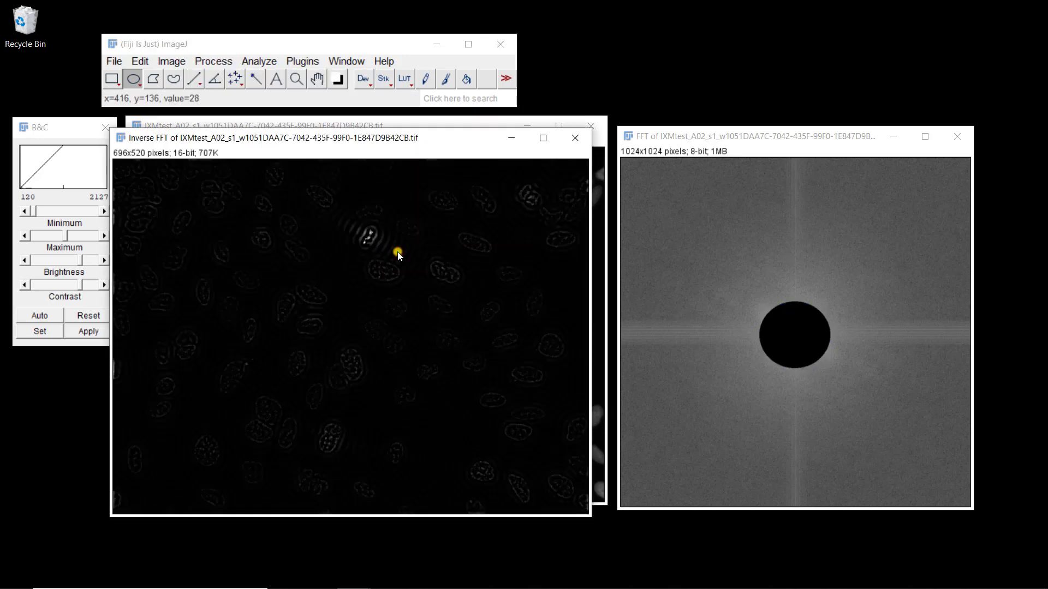
Lower the high-pass inverse FFT image's display maximum to about 149 and place it beside the original nuclei image for comparison
left_click_drag(332, 139, 469, 169)
left_click(61, 131)
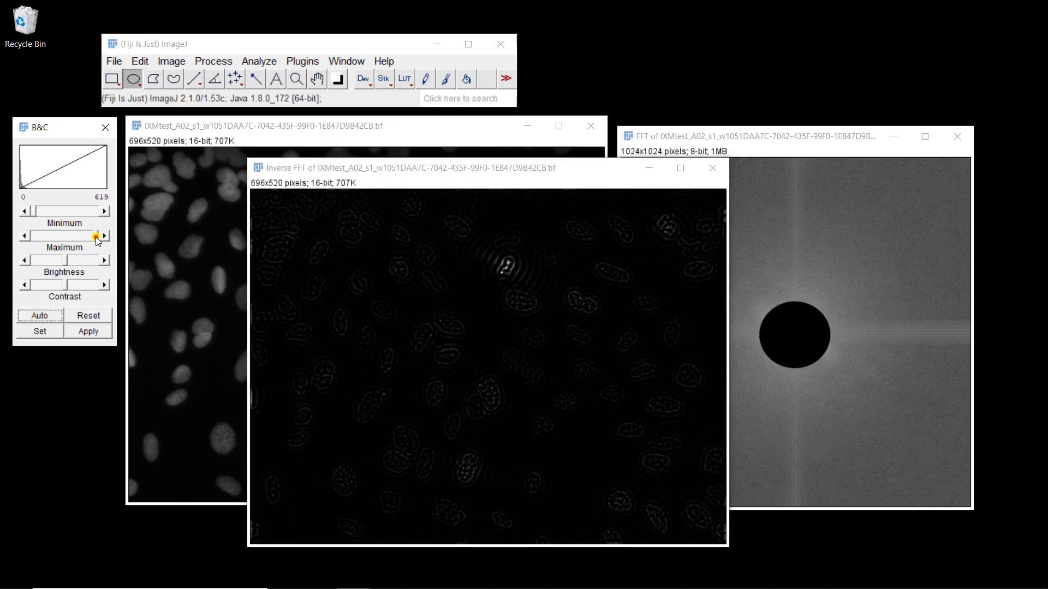
left_click_drag(97, 239, 49, 248)
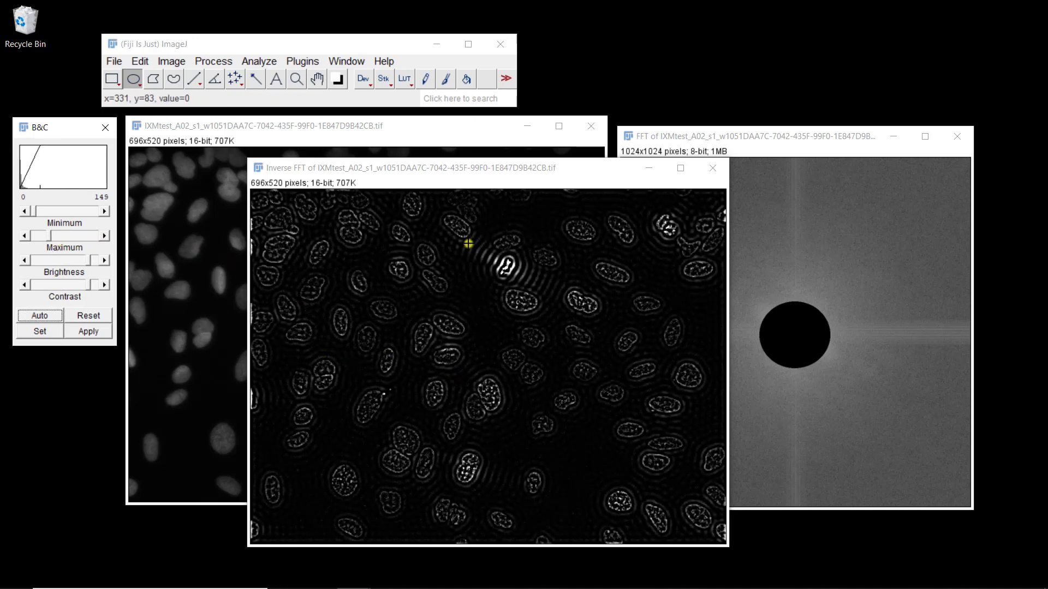
left_click(414, 167)
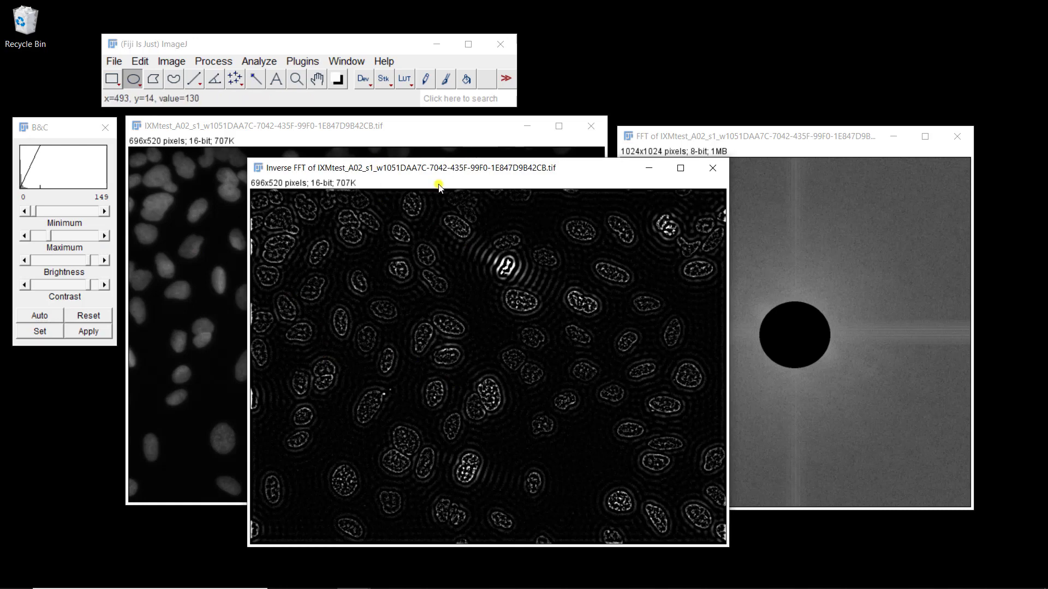
left_click_drag(446, 174, 597, 162)
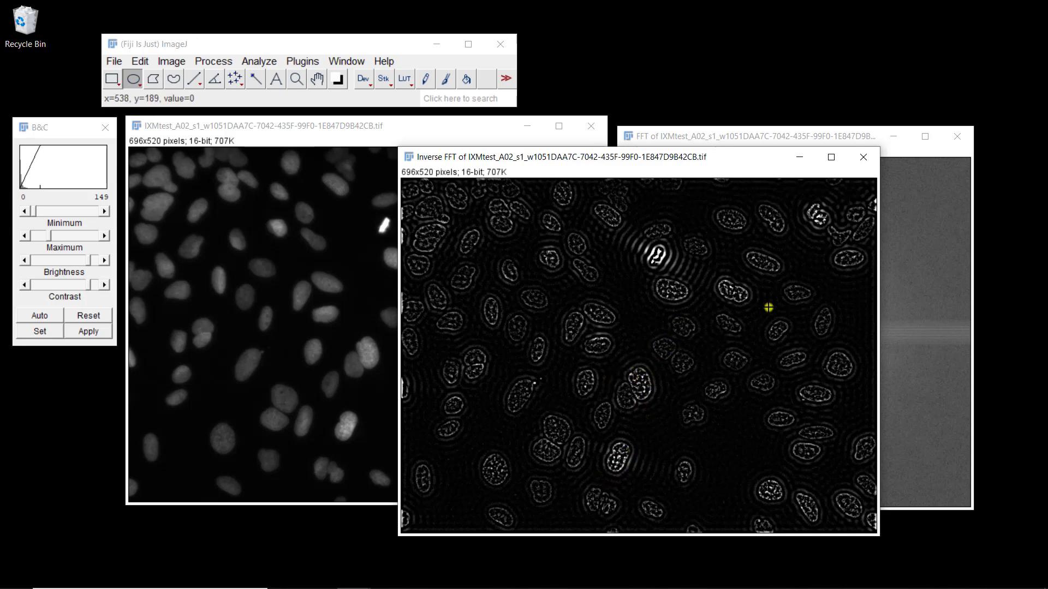
Close the high-pass inverse FFT image and its masked spectrum, discarding the changes
left_click(865, 158)
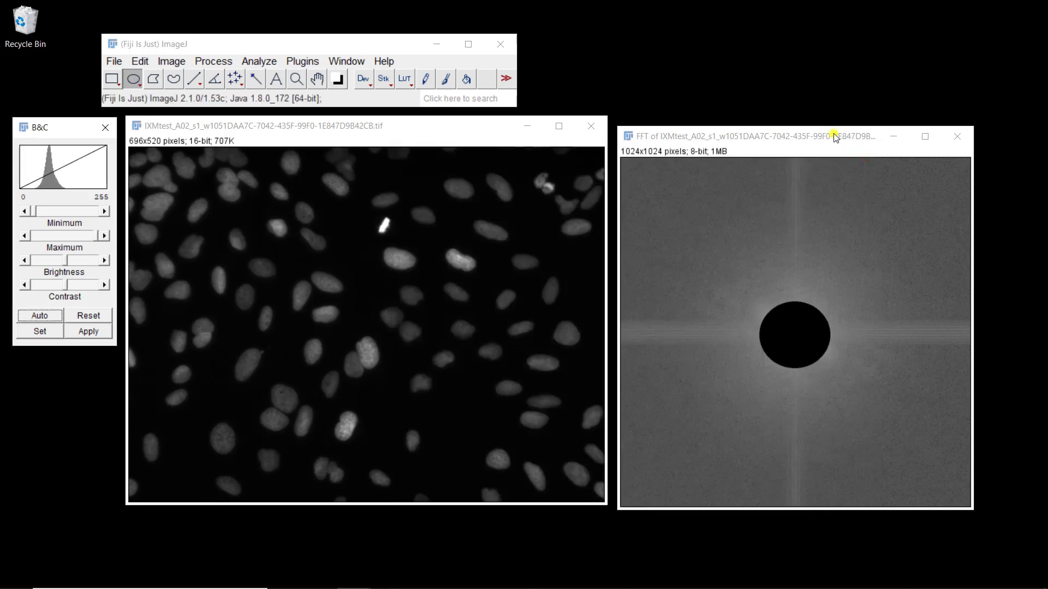
left_click(960, 142)
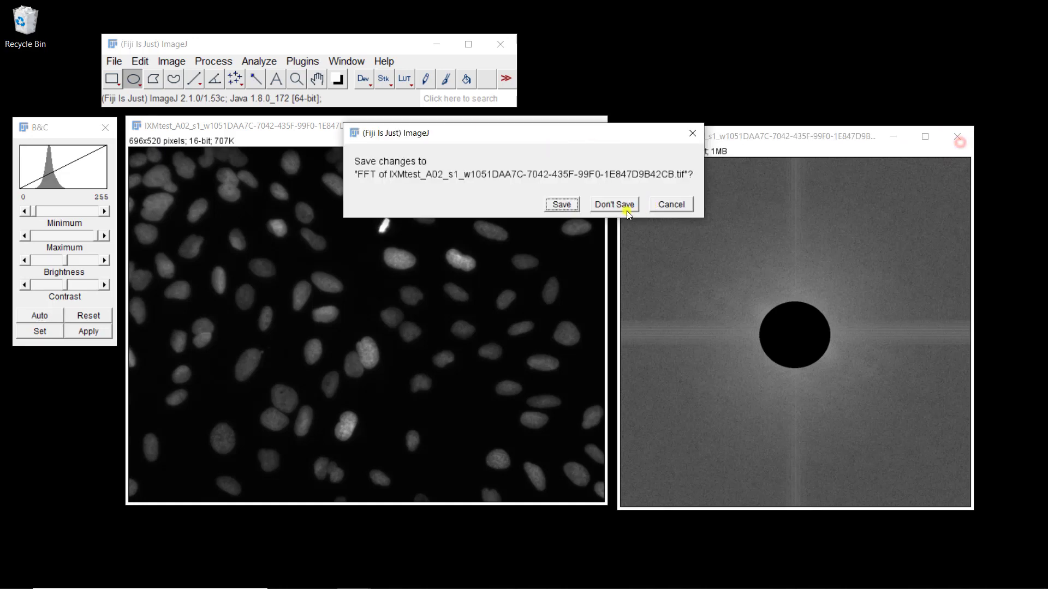
left_click(617, 207)
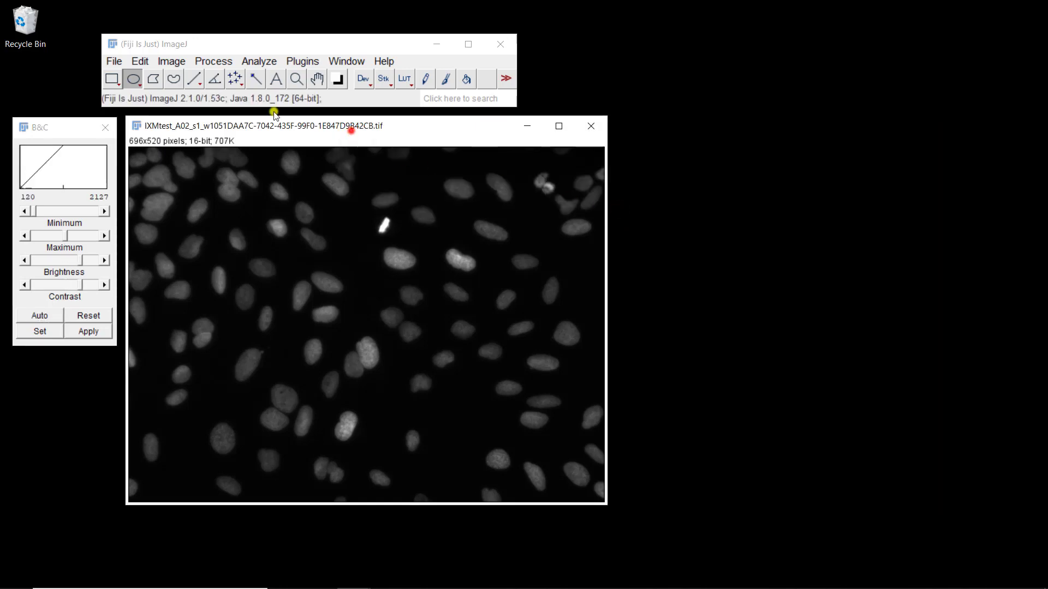
Compute another FFT of the original nuclei image and move the unmasked spectrum beside it
left_click(171, 61)
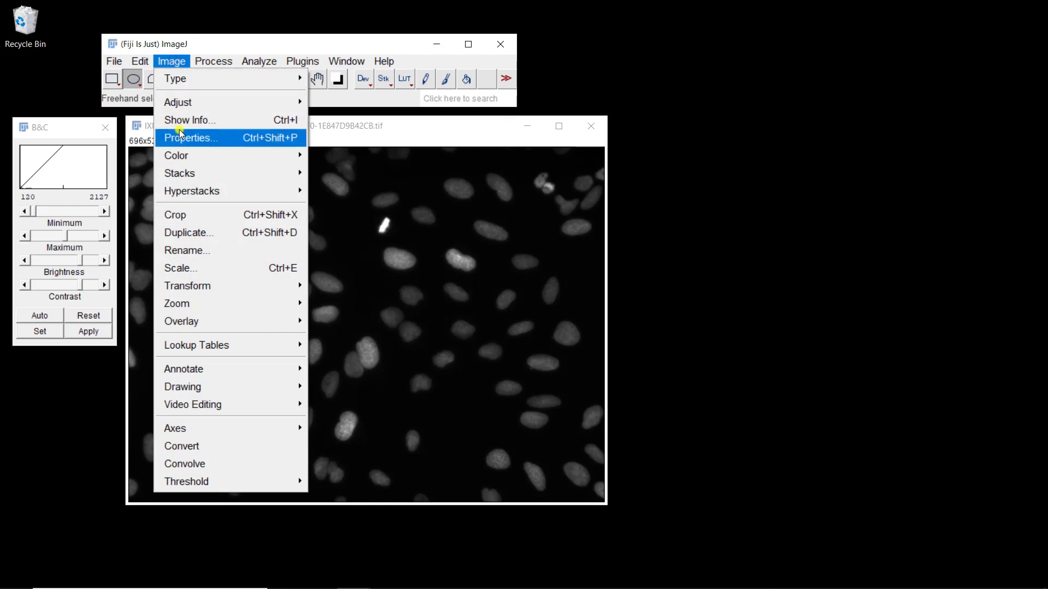
left_click(214, 62)
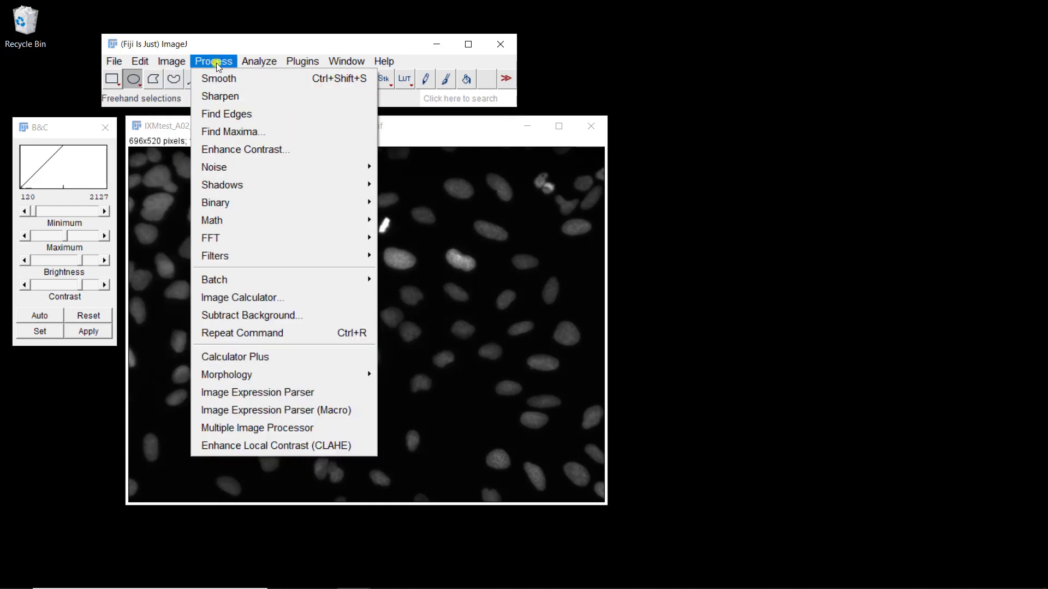
mouse_move(225, 237)
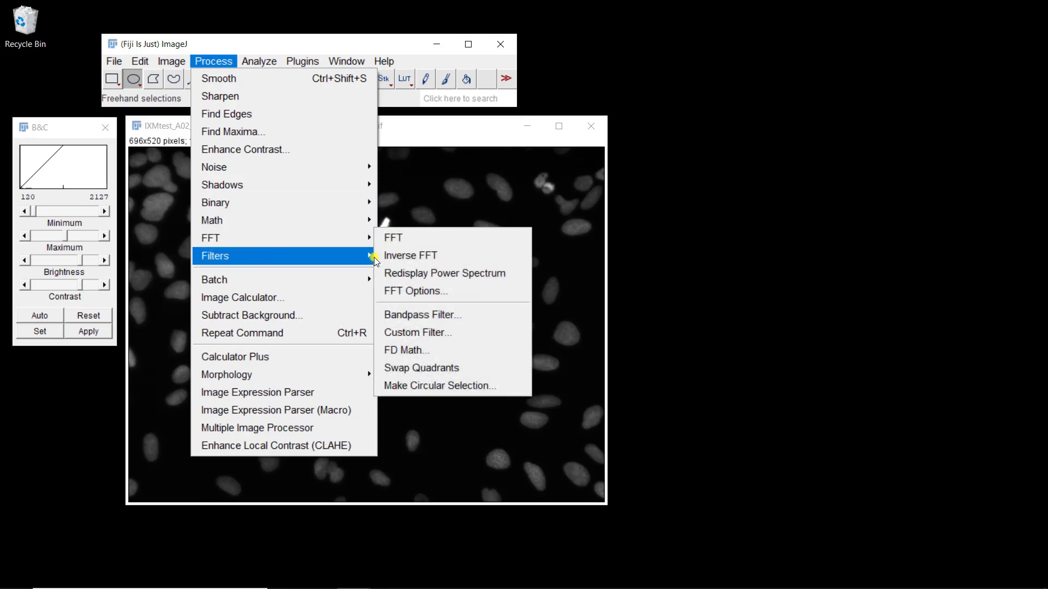
left_click(389, 238)
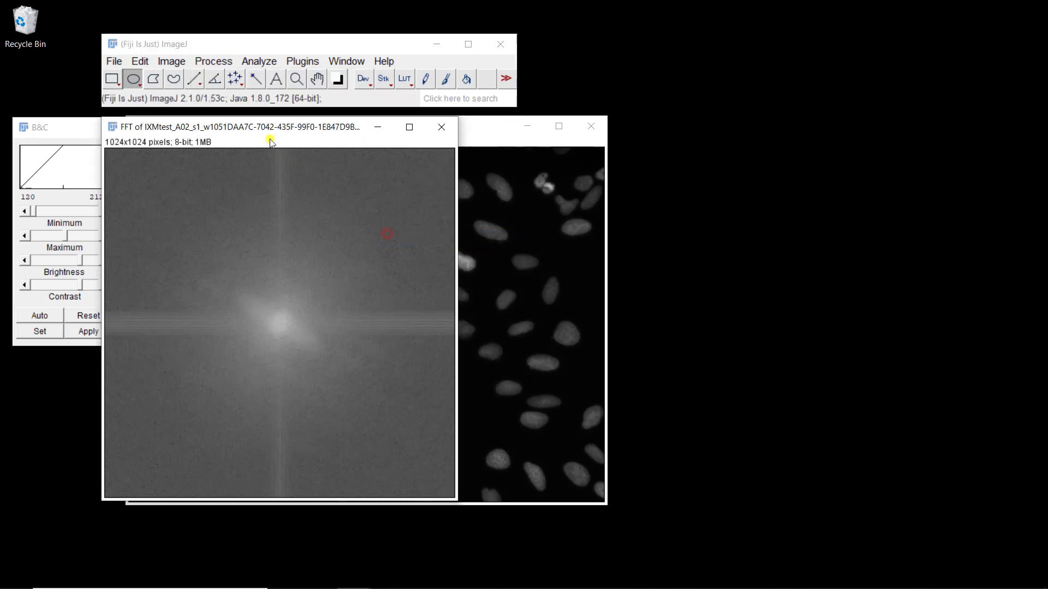
left_click_drag(273, 129, 791, 143)
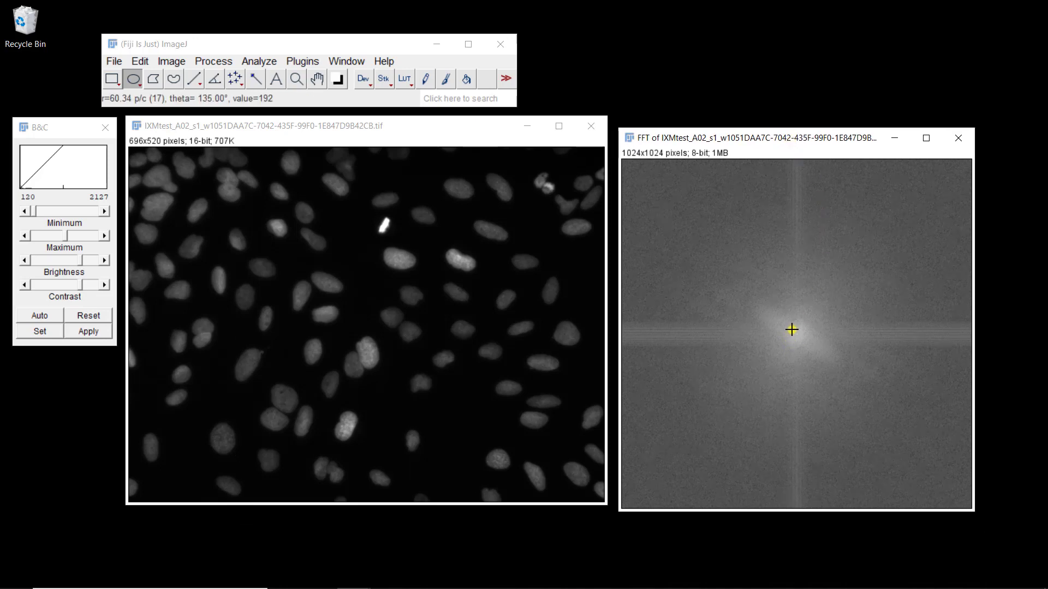
Draw a tiny elliptical selection of about 16 by 22 pixels on the spectrum's bright centre and clear its inside
left_click_drag(793, 330, 794, 334)
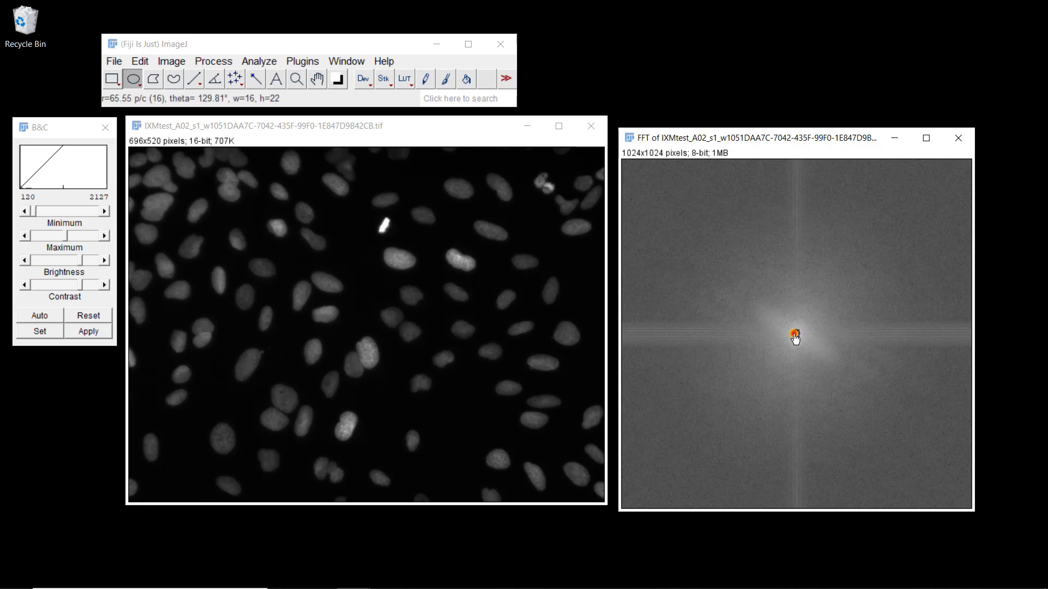
left_click_drag(796, 339, 794, 334)
left_click(170, 62)
mouse_move(140, 62)
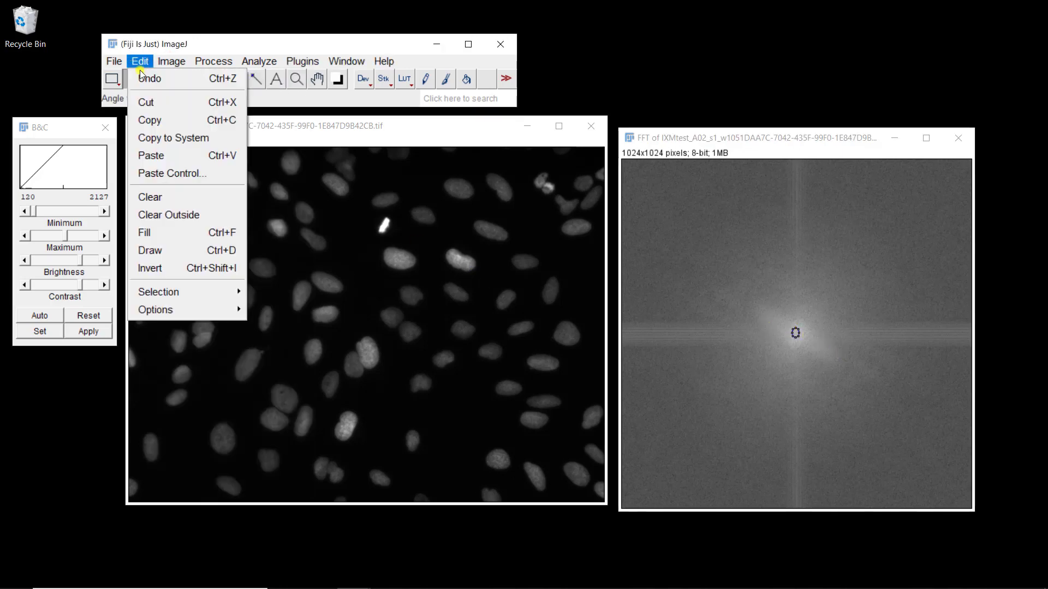
left_click(160, 200)
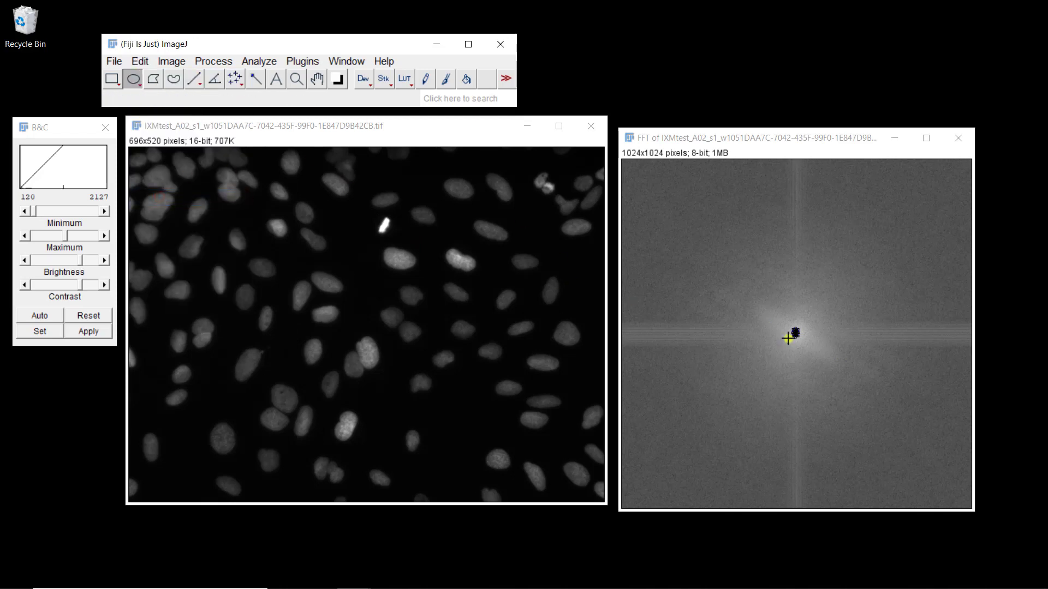
Draw a larger elliptical selection around the small black centre spot and clear everything outside it, leaving a ring of frequencies
left_click_drag(765, 306, 825, 363)
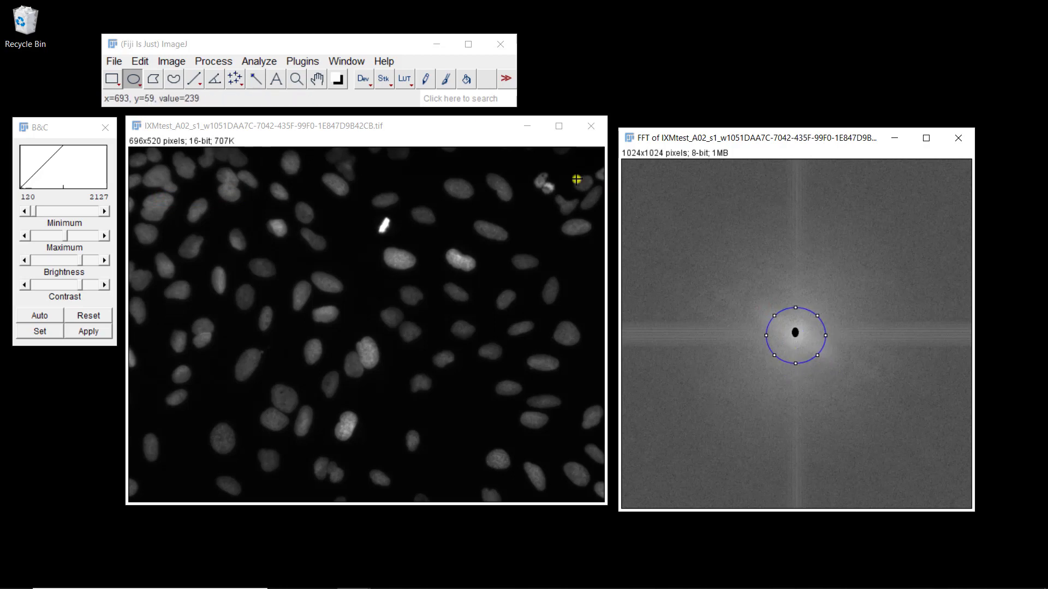
left_click(140, 61)
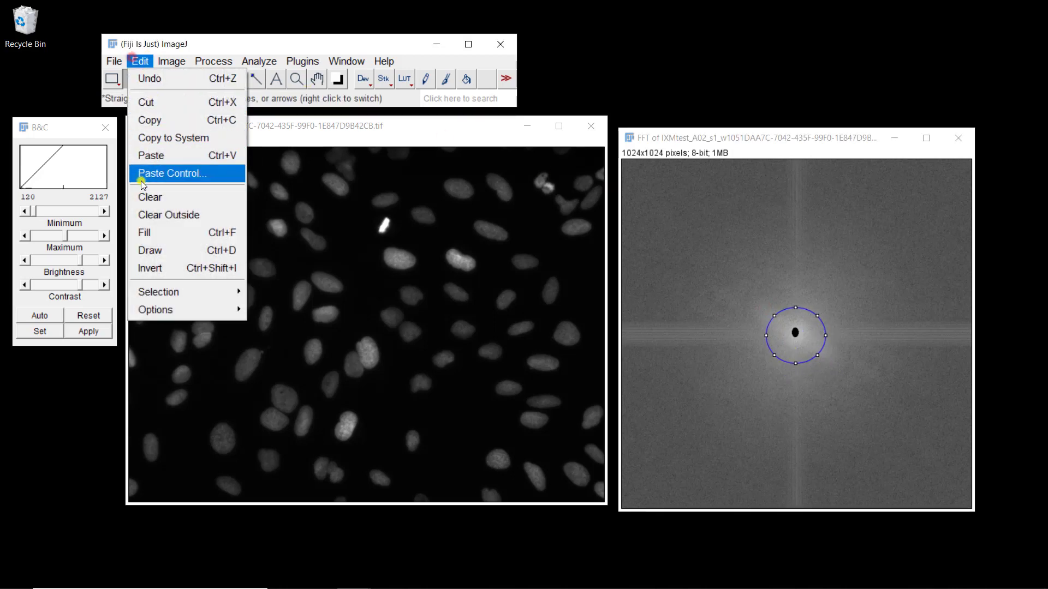
left_click(145, 214)
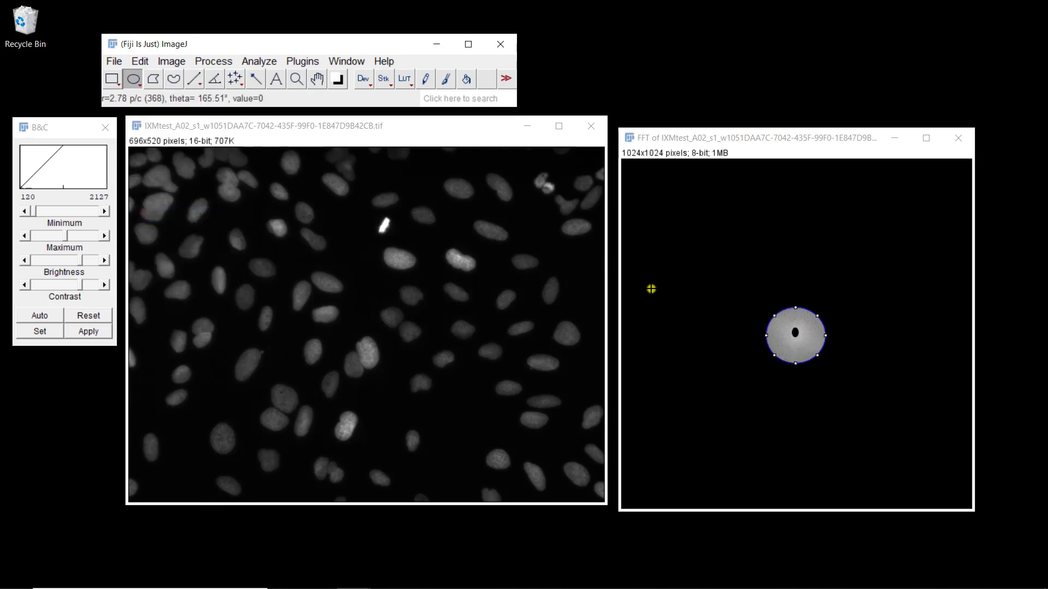
Run an inverse FFT on the ring-masked spectrum and move the resulting band-pass image off the original
left_click(171, 62)
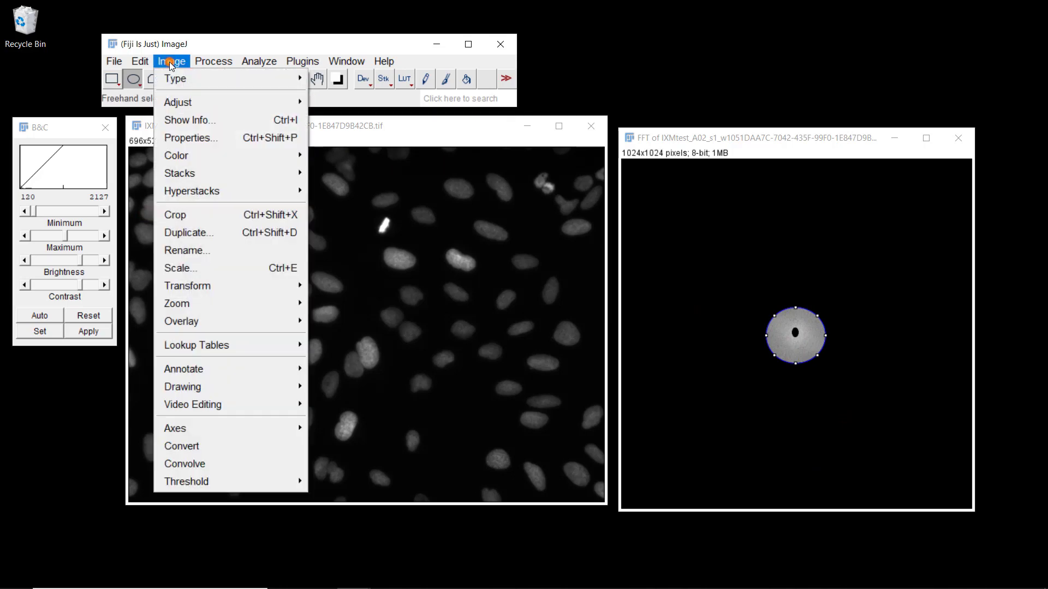
mouse_move(201, 59)
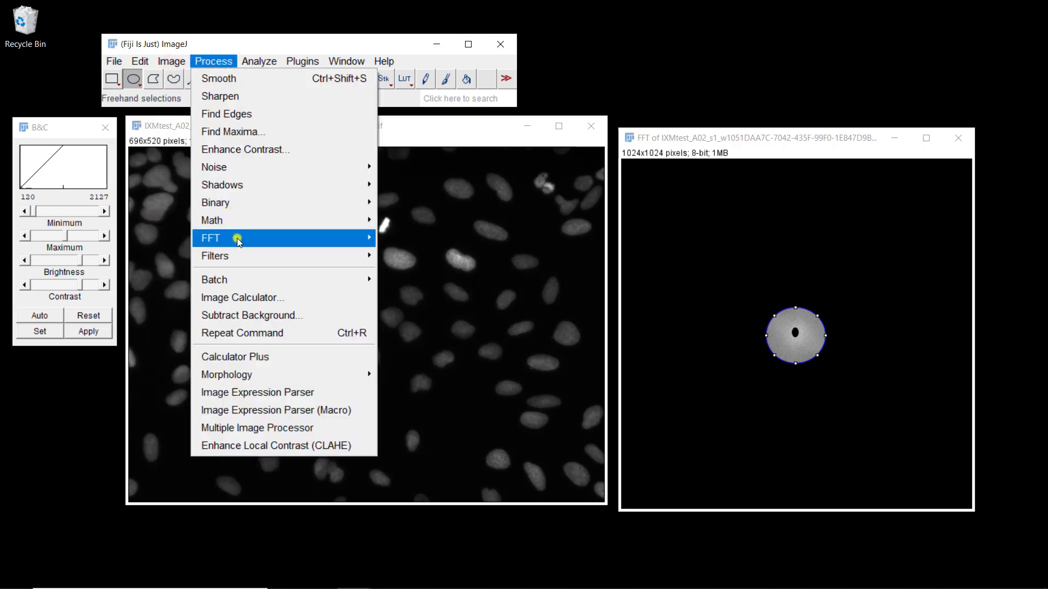
mouse_move(237, 238)
left_click(400, 256)
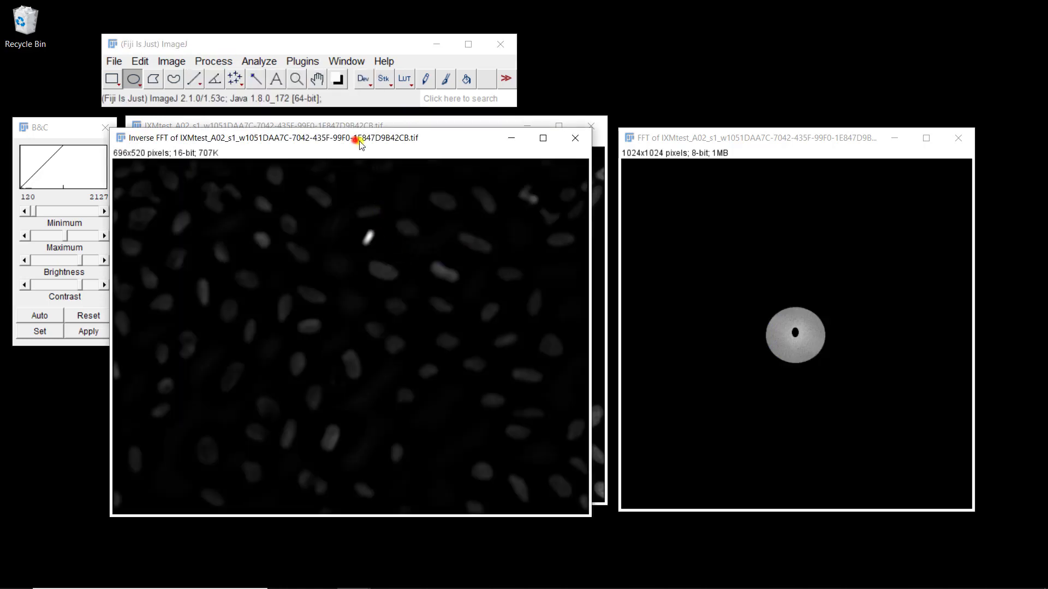
left_click_drag(360, 143, 717, 193)
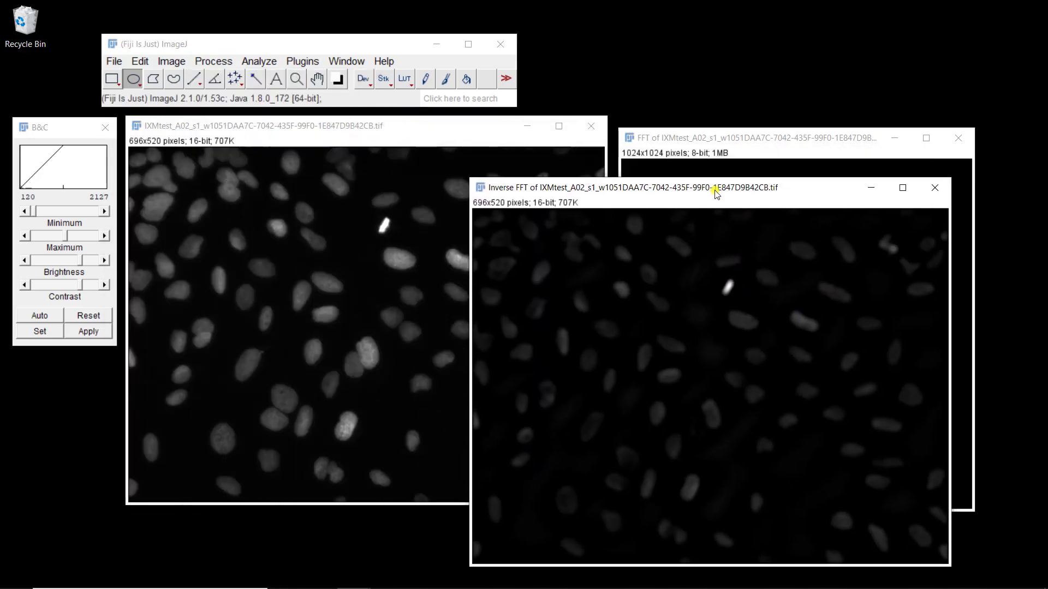
Lower the band-pass image's display maximum to about 962 and align the image beside the original
left_click(58, 132)
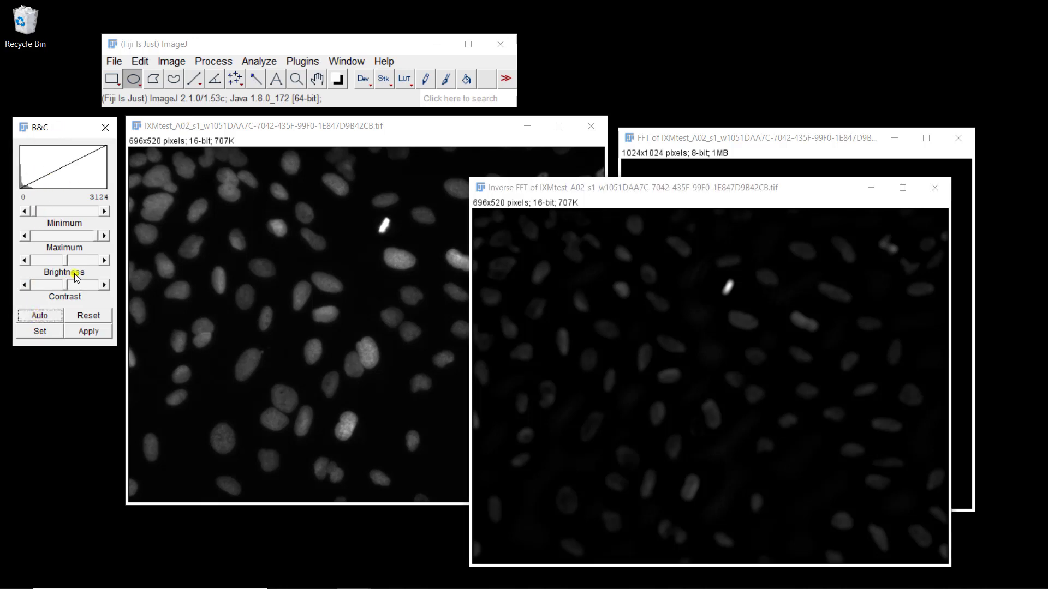
left_click_drag(96, 239, 53, 244)
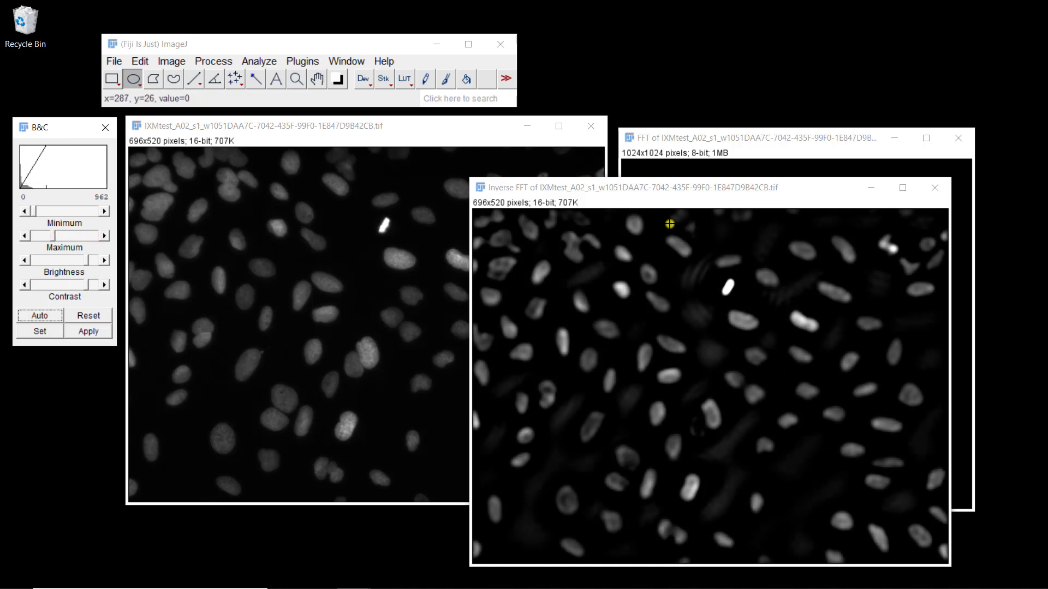
left_click_drag(676, 190, 755, 137)
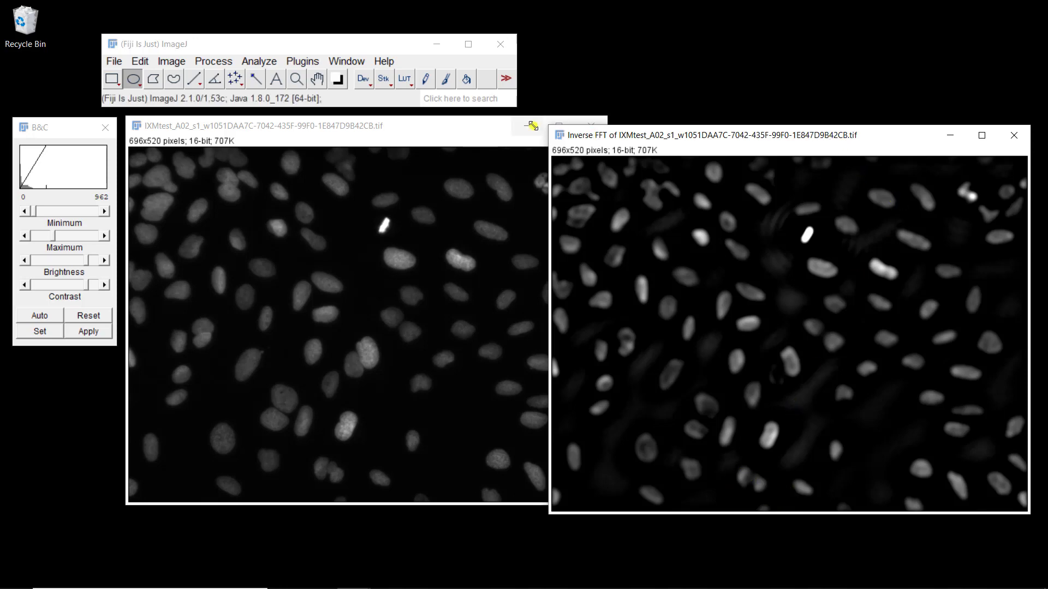
Apply the FFT Bandpass Filter to the original image with 40 and 3 pixel limits, autoscaling, saturation and filter display enabled
left_click(401, 131)
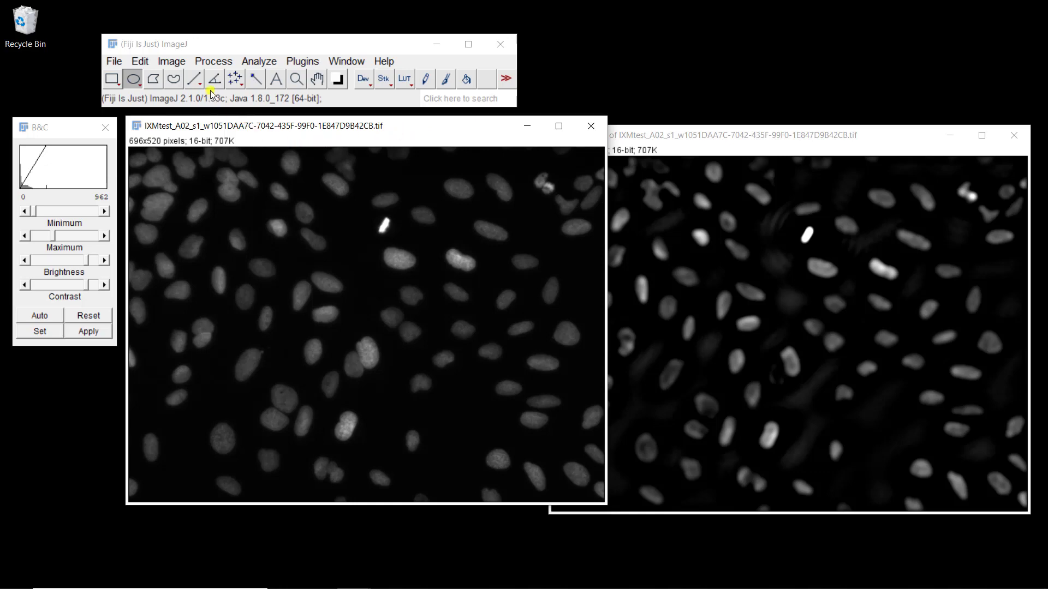
left_click(213, 61)
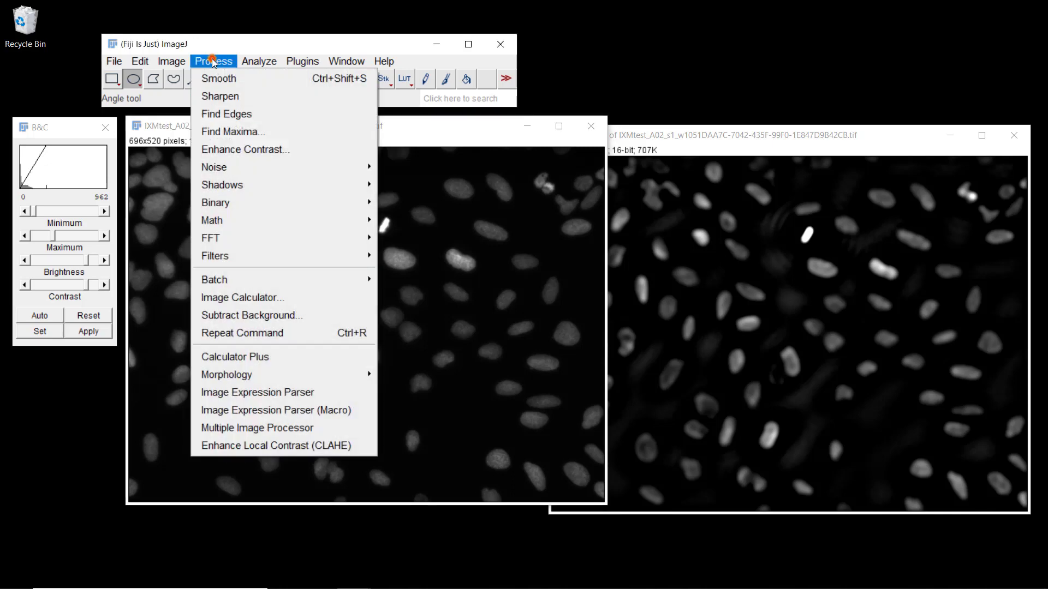
mouse_move(361, 236)
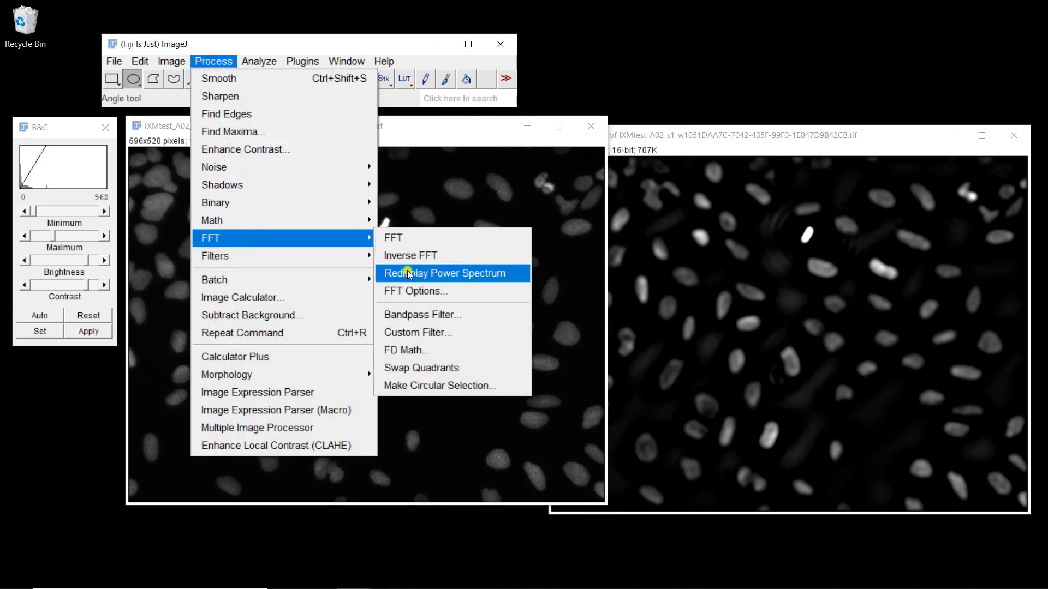
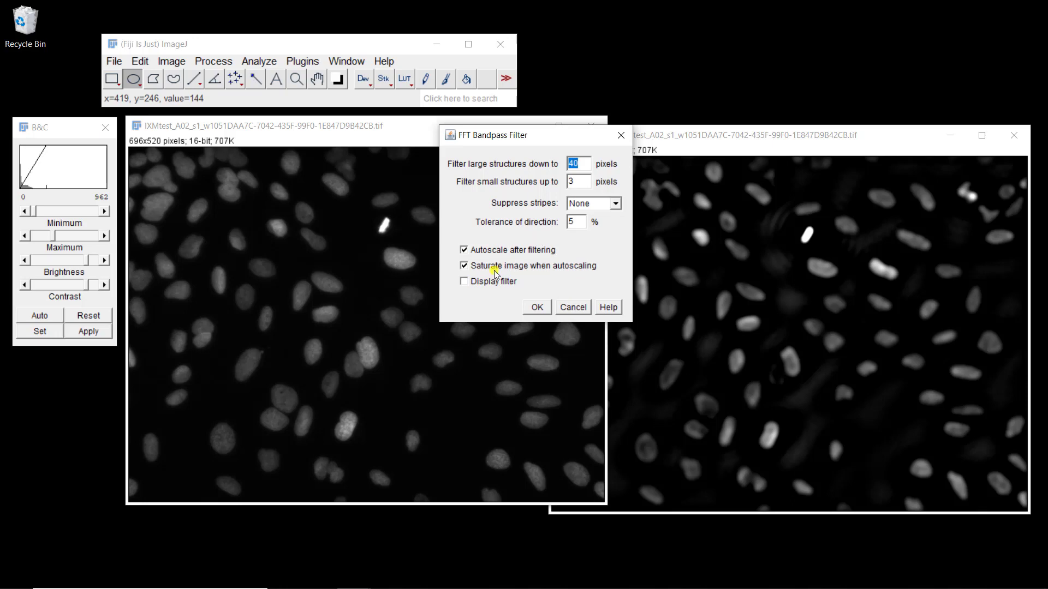
left_click(476, 282)
left_click(537, 307)
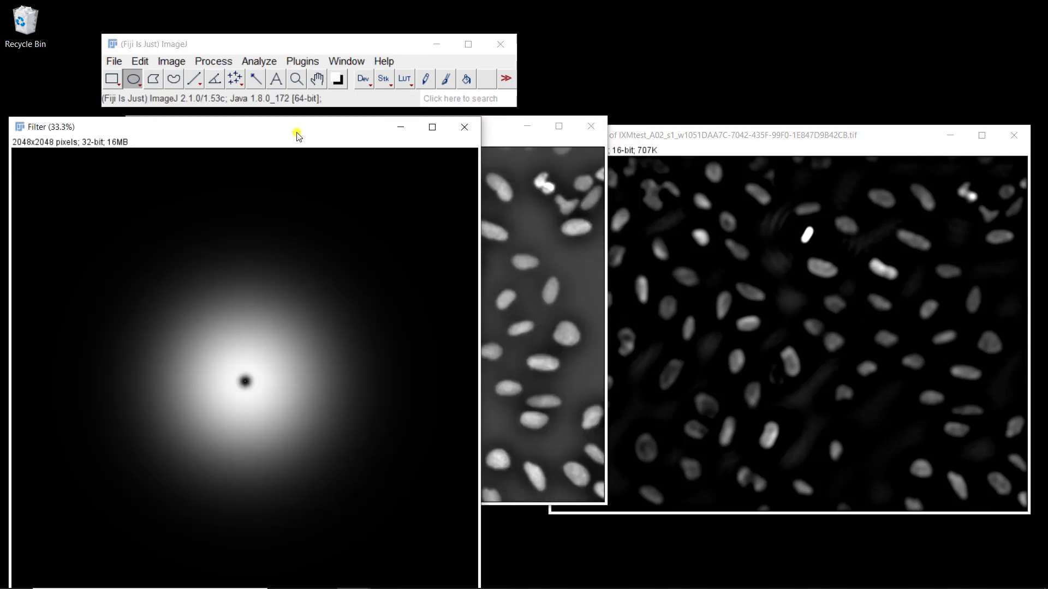
Arrange the bandpass-filtered nuclei image below the manually masked inverse FFT image, both clear of the filter image
left_click(495, 129)
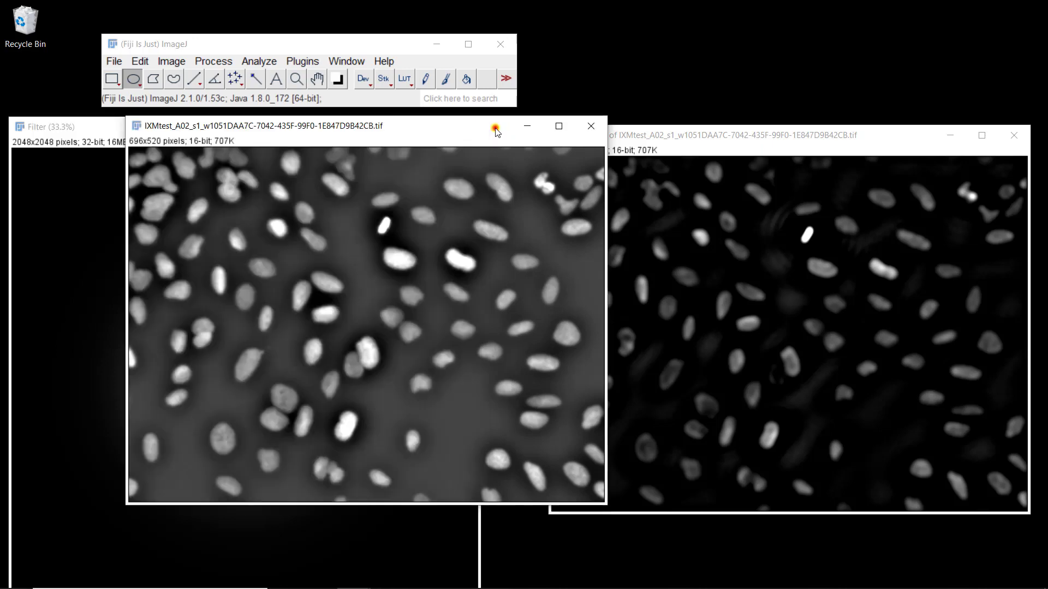
left_click_drag(397, 131, 786, 214)
left_click(779, 138)
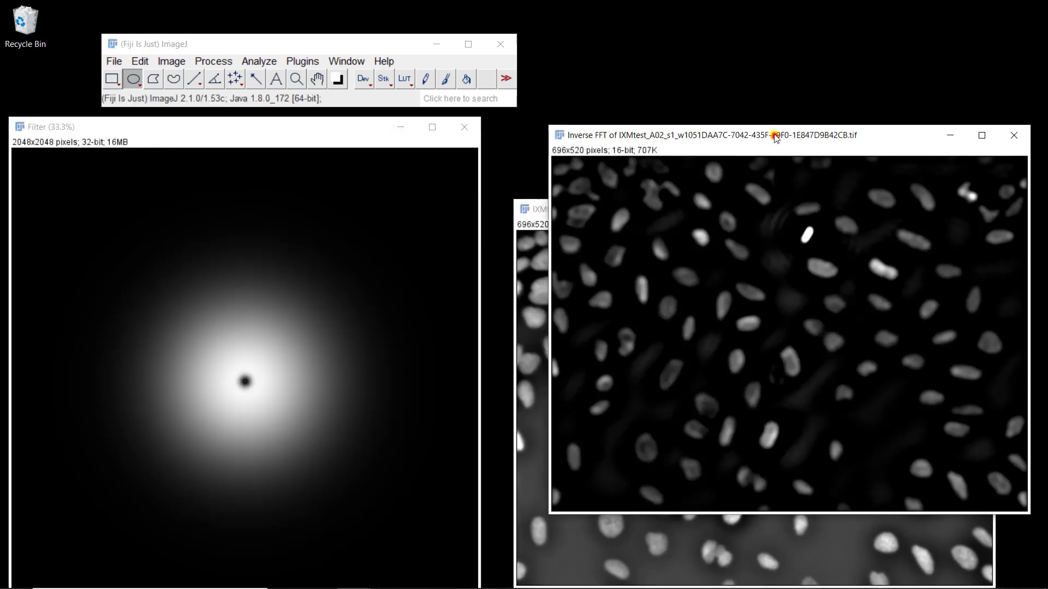
left_click_drag(779, 138, 739, 54)
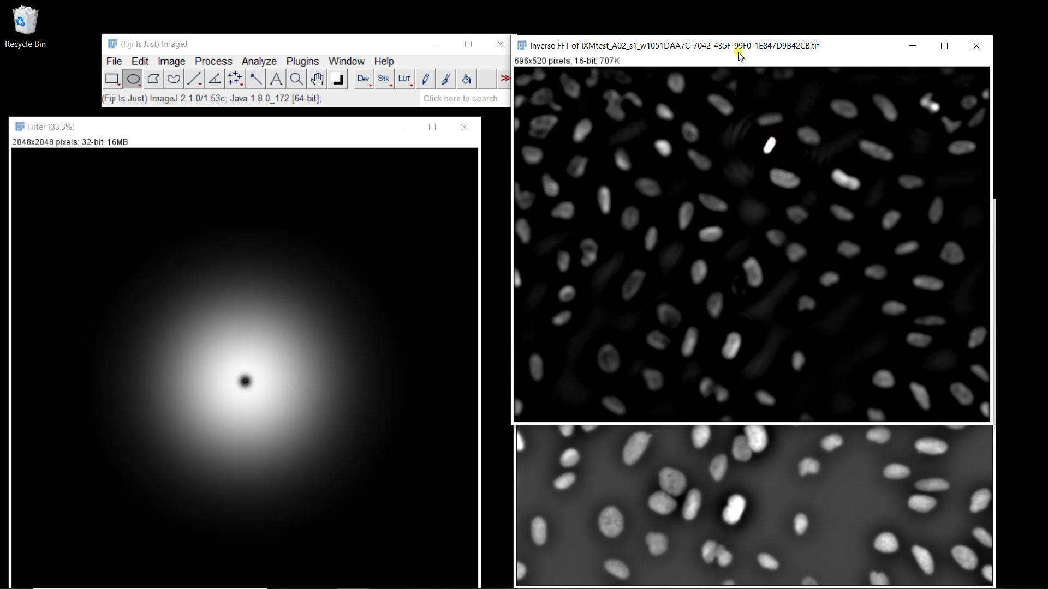
Close the inverse FFT image and zoom the filter image out to 25%
left_click(974, 46)
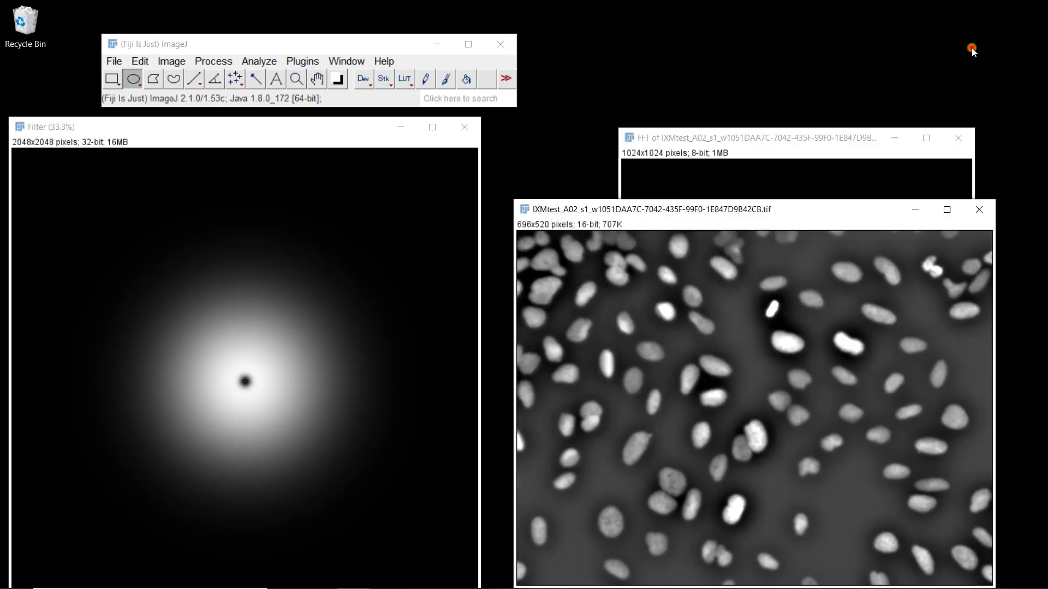
left_click(269, 131)
key("minus")
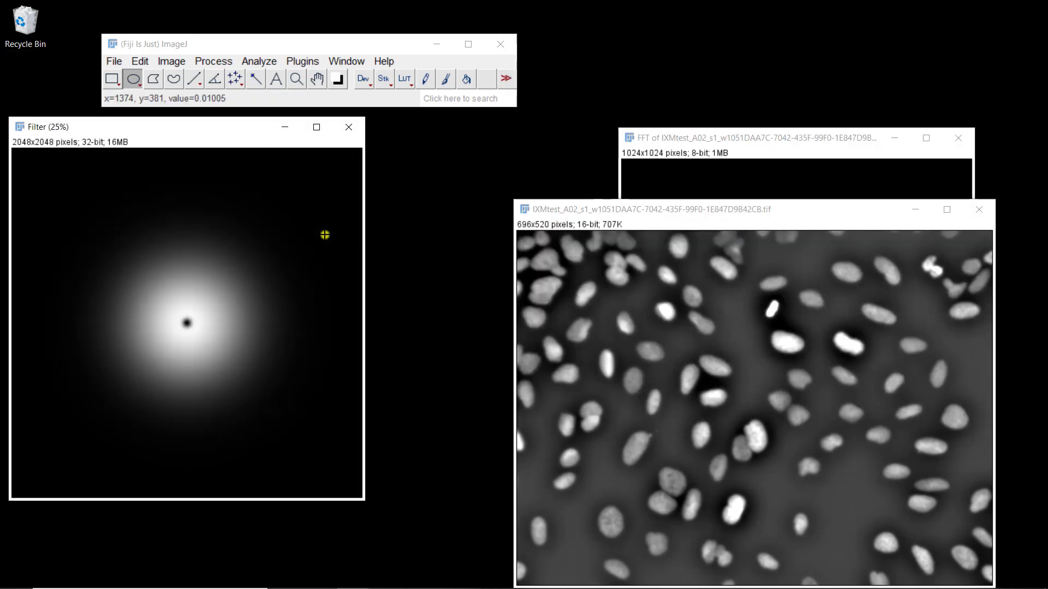
Lower the bandpass-filtered nuclei image's display maximum to about 48943, with the filter image moved clear of the brightness and contrast settings
key("ctrl+shift+c")
left_click_drag(212, 135, 345, 154)
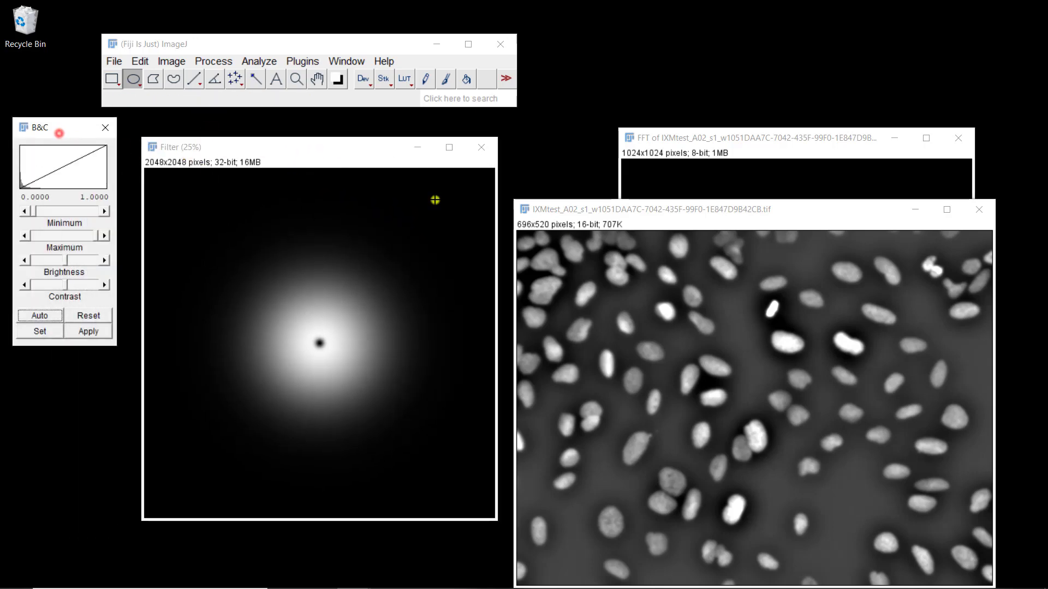
left_click(728, 207)
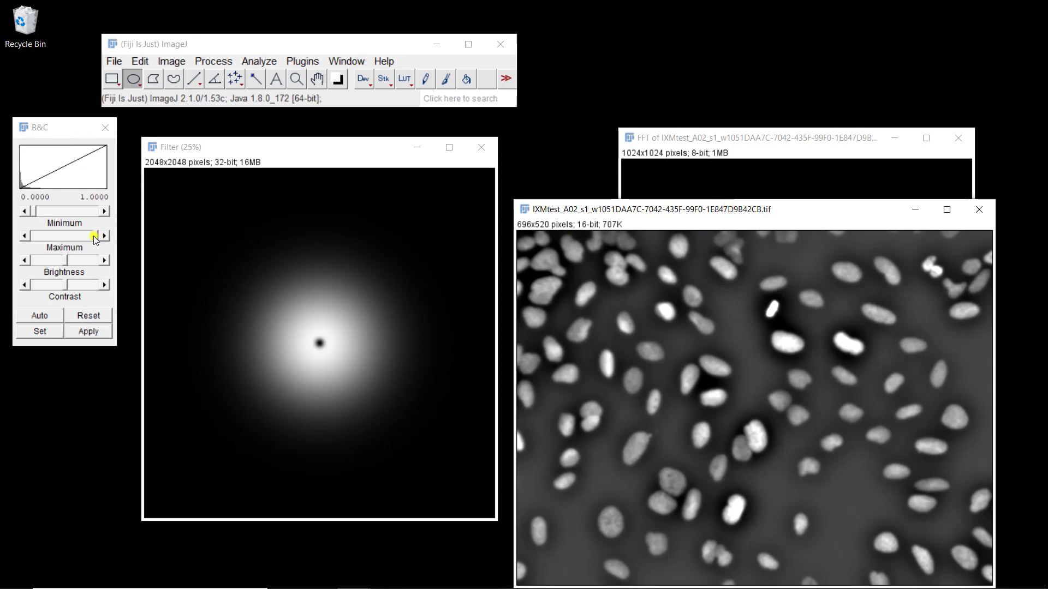
left_click_drag(94, 239, 78, 233)
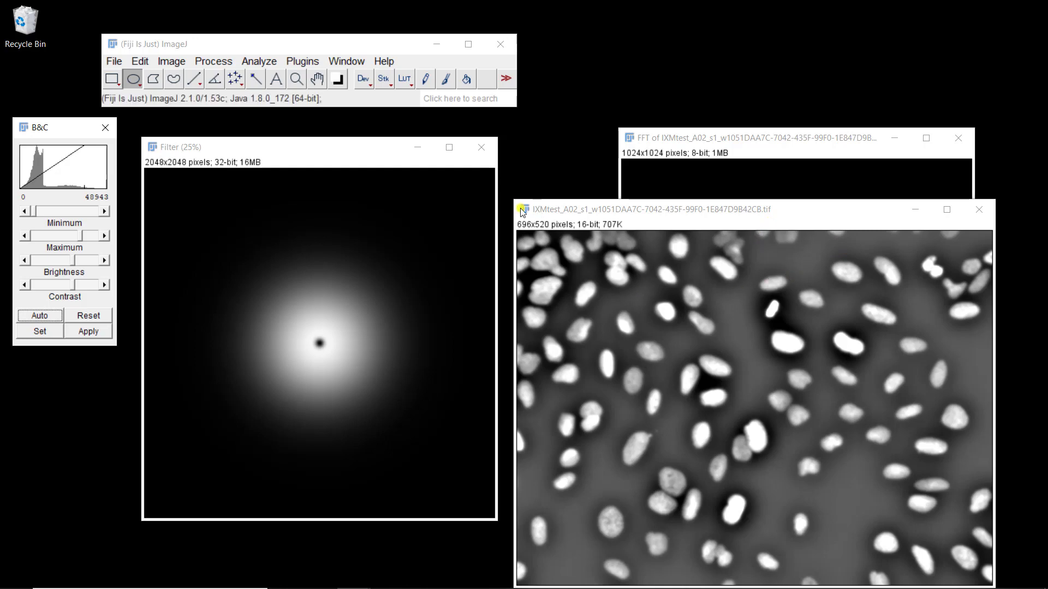
Compare the filter image's soft edges and dark centre with the manually masked FFT, and return to the filtered nuclei image
left_click(342, 150)
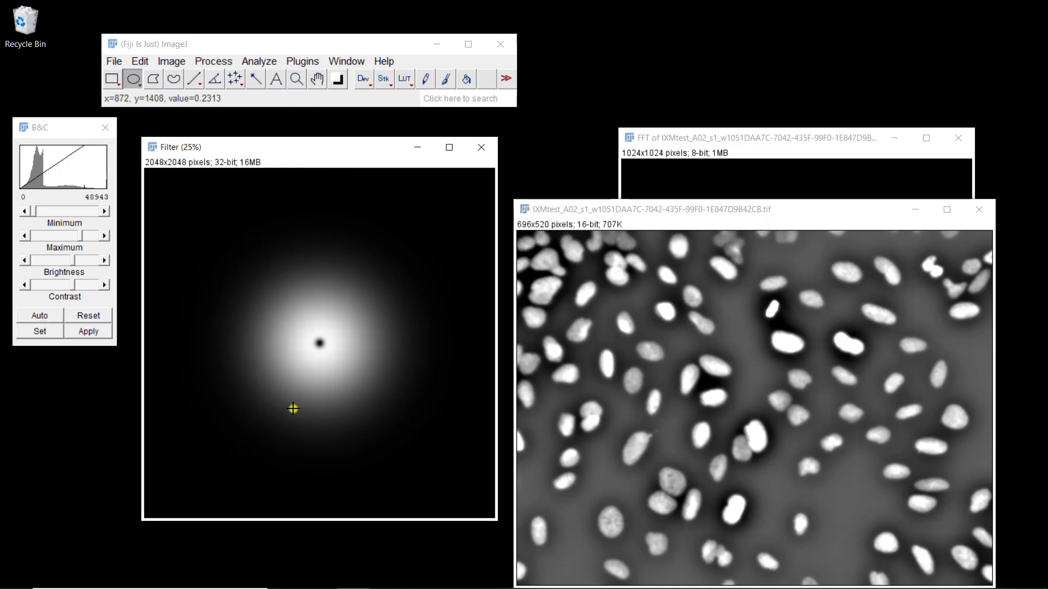
left_click(320, 342)
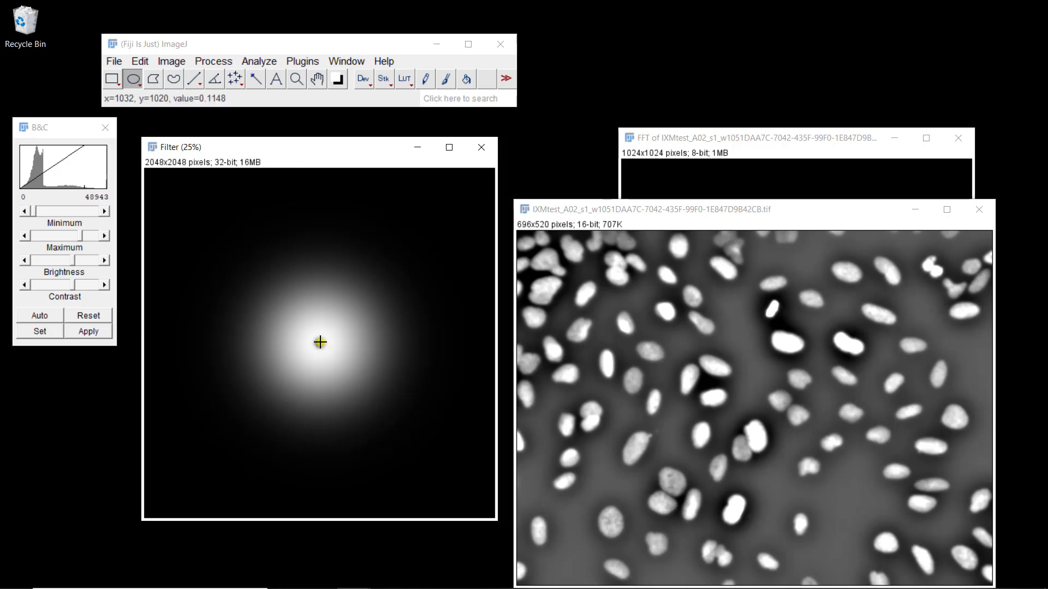
left_click(720, 140)
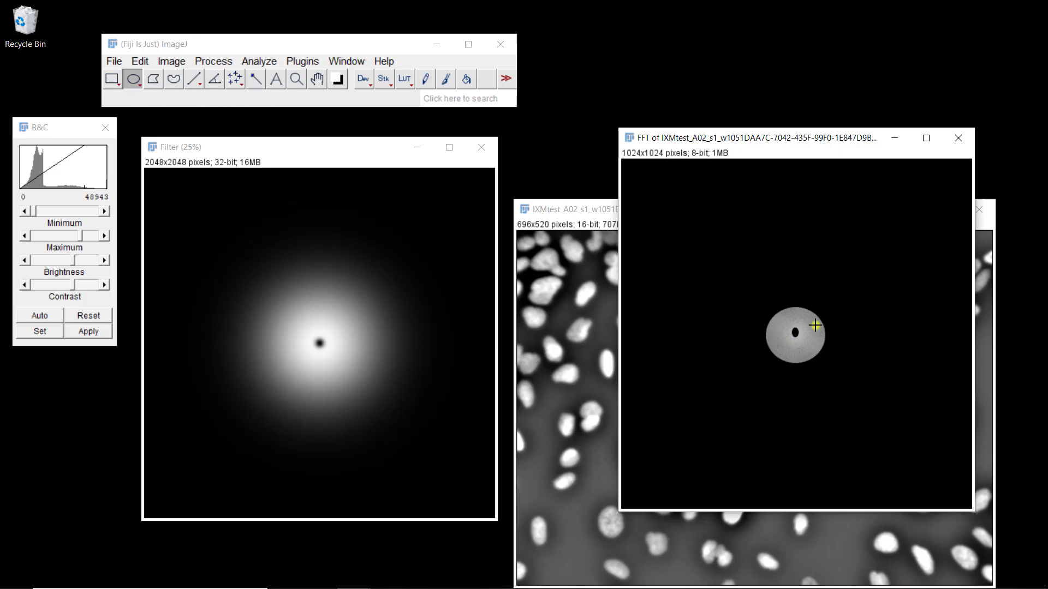
left_click(599, 210)
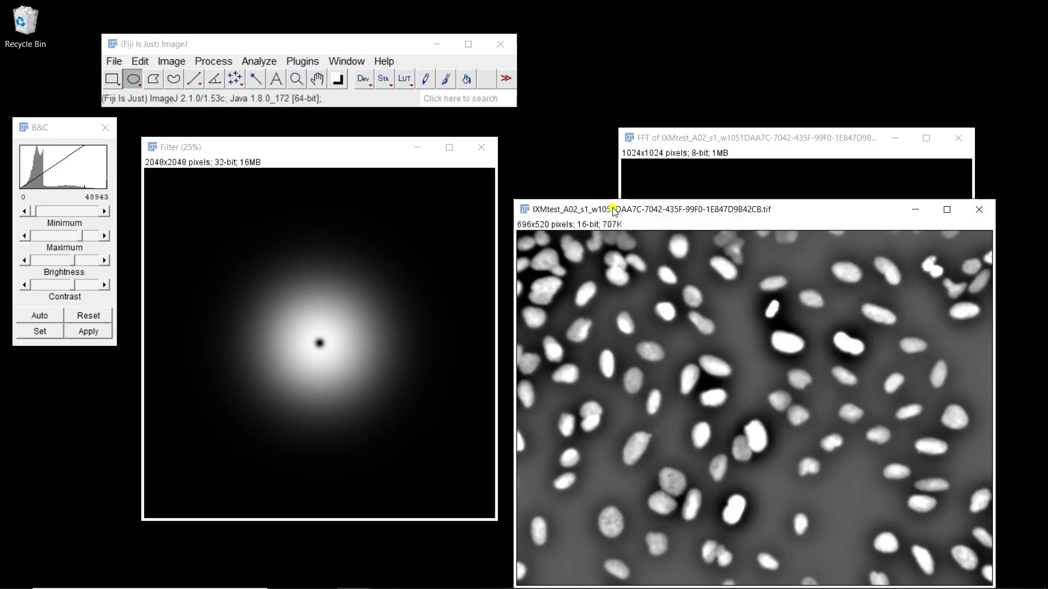